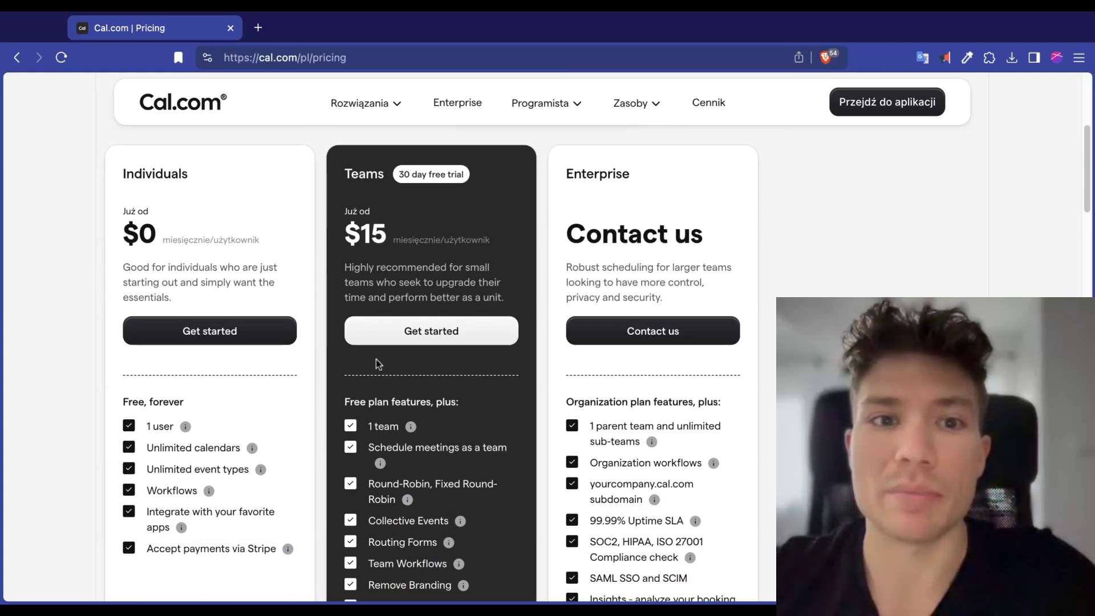
Step: Get started with the free Individuals plan from the Cal.com pricing options
scroll(293, 374, "down", 1)
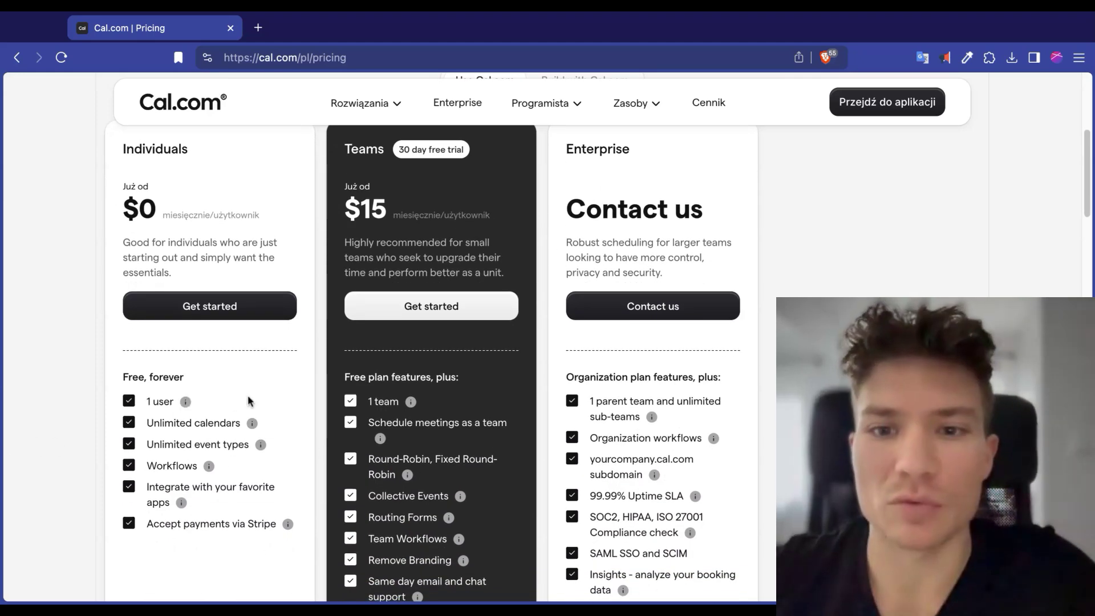
scroll(250, 399, "down", 1)
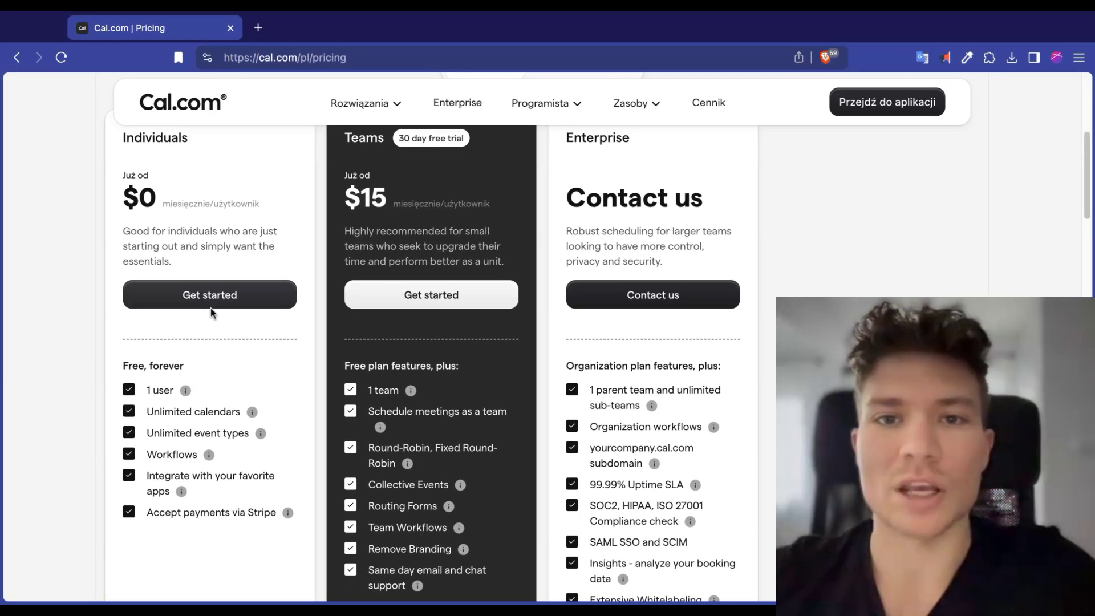
left_click(208, 296)
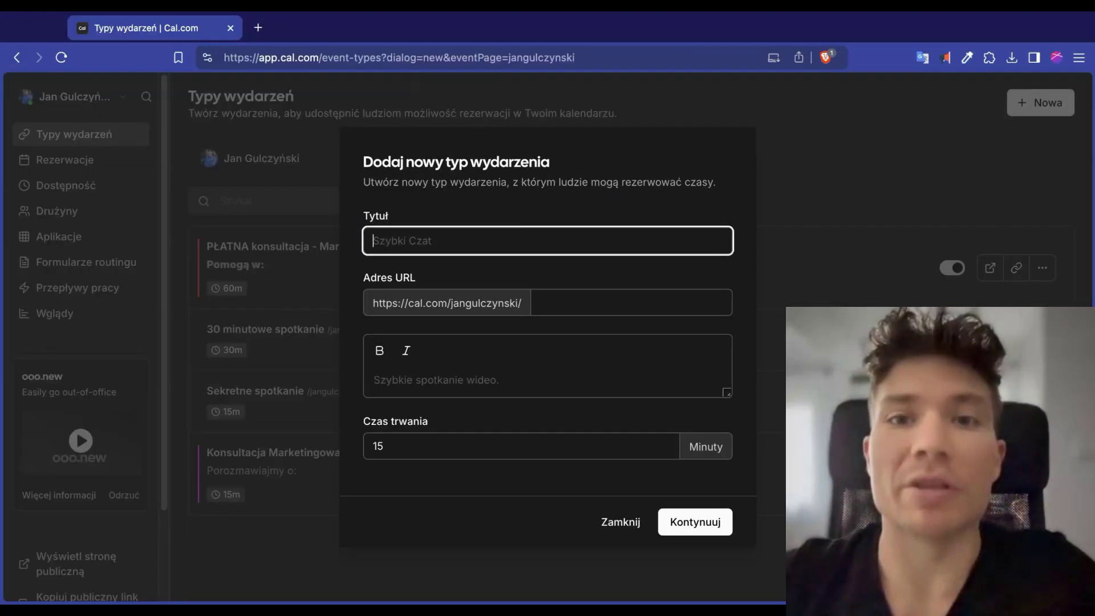
Step: Title the new event type "Testowy"
type("Test")
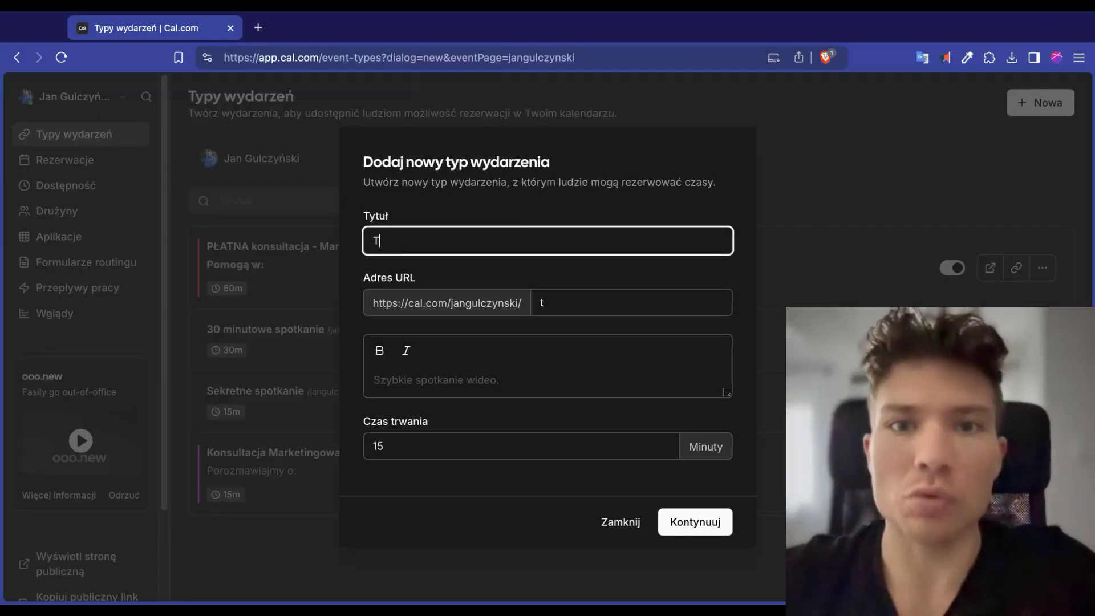
type("owy")
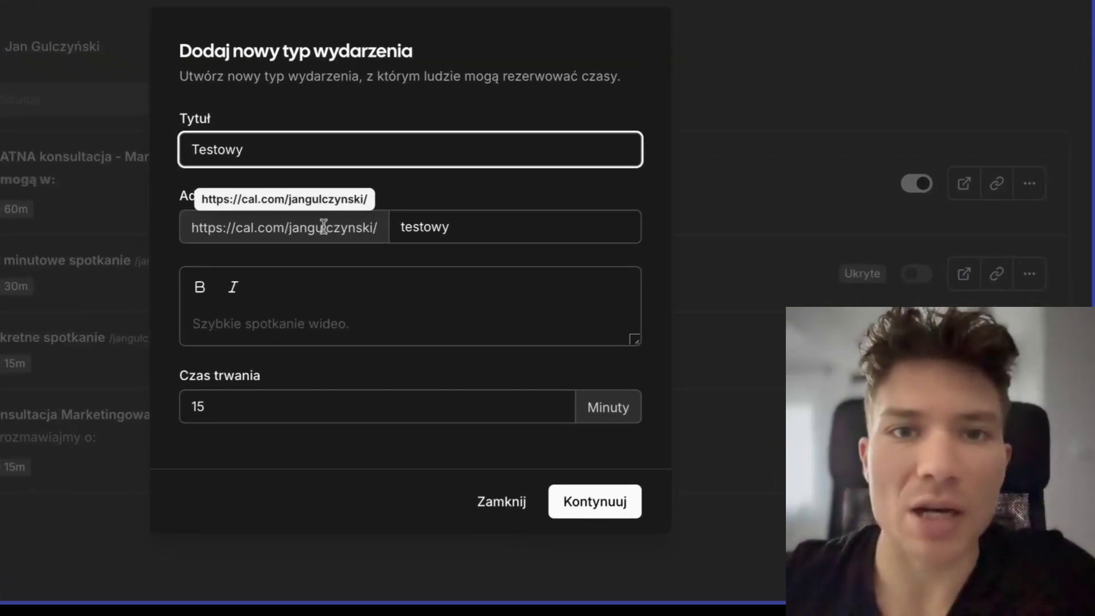
left_click_drag(308, 228, 363, 228)
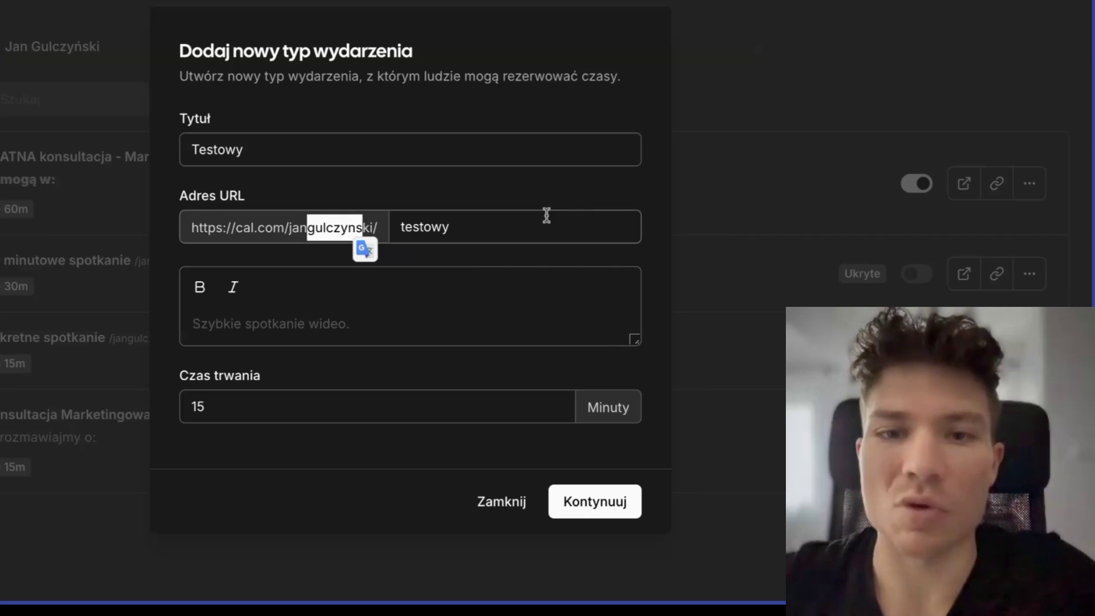
left_click(471, 229)
key("shift+Left")
key("shift+Left")
key("shift+Left")
key("shift+Left")
key("shift+Left")
key("shift+Left")
key("shift+Left")
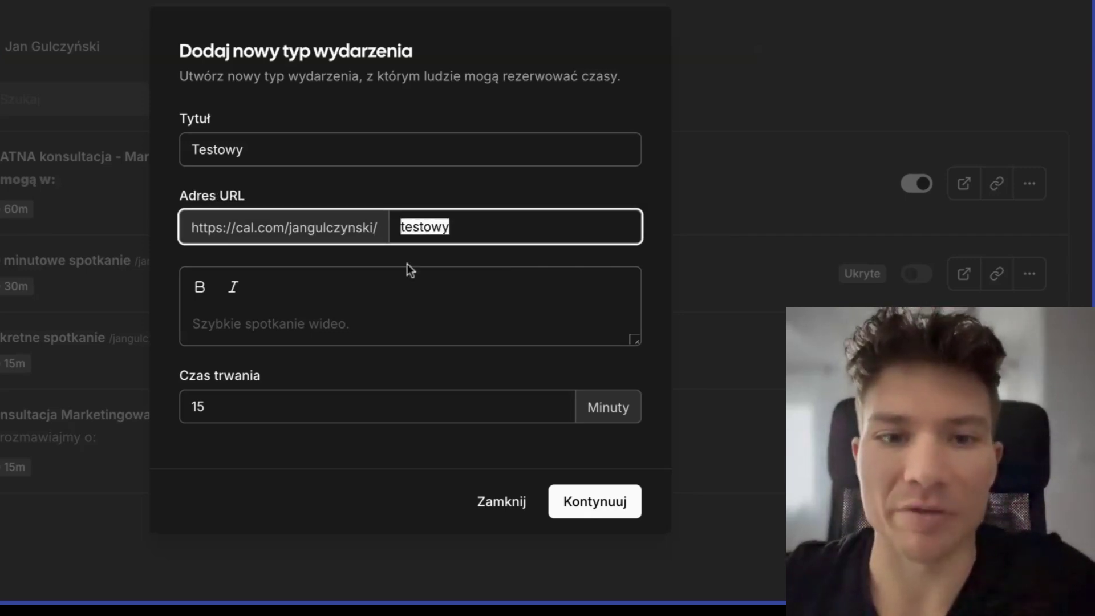
left_click(301, 307)
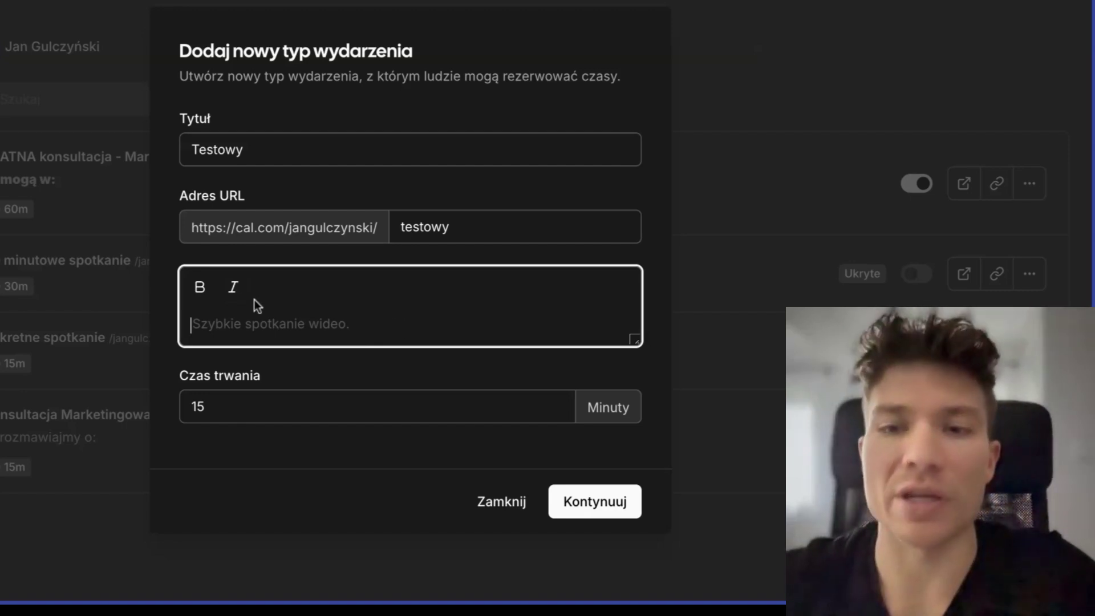
left_click_drag(472, 226, 354, 226)
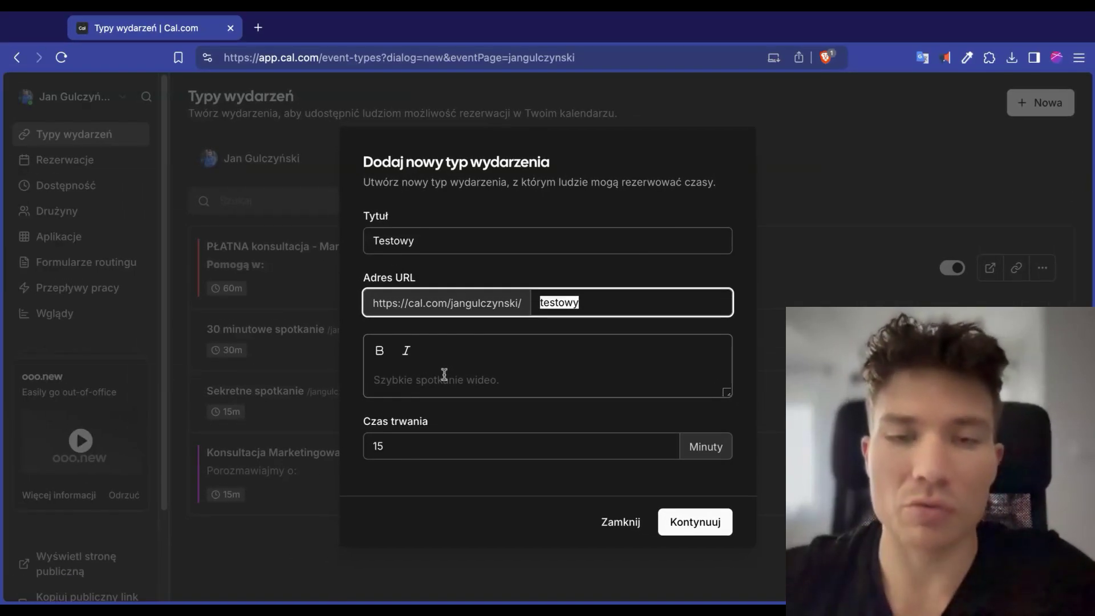
Step: Enter the event description "Błyskawiczna konsultacja online" with "online" in bold, followed by a bulleted list of a, b and c
left_click(473, 358)
type("Błyskawiczna konsultacja online")
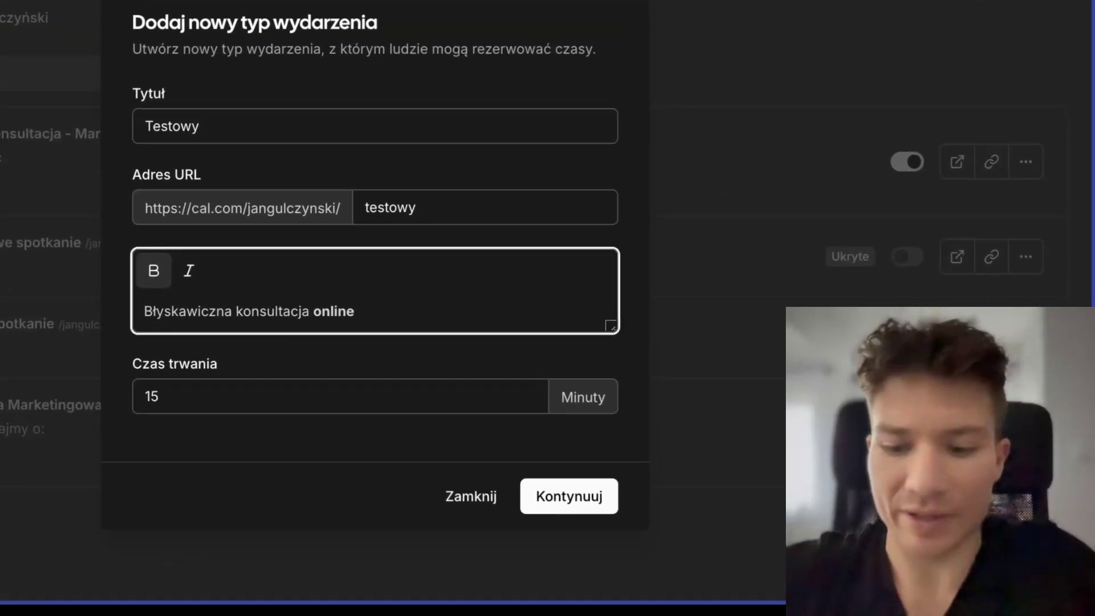
key("Return")
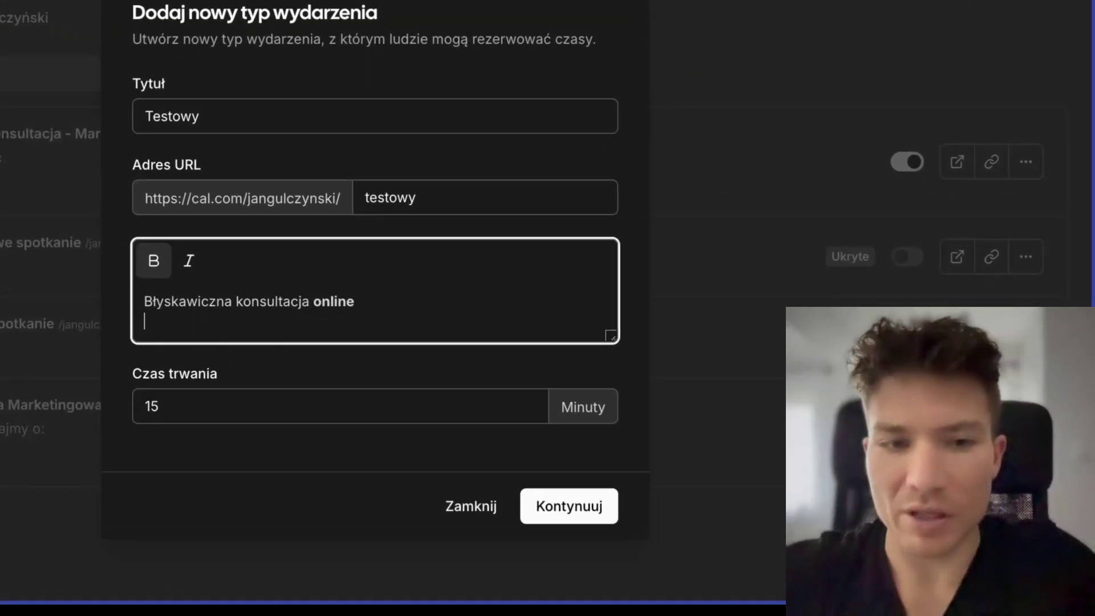
type("- ")
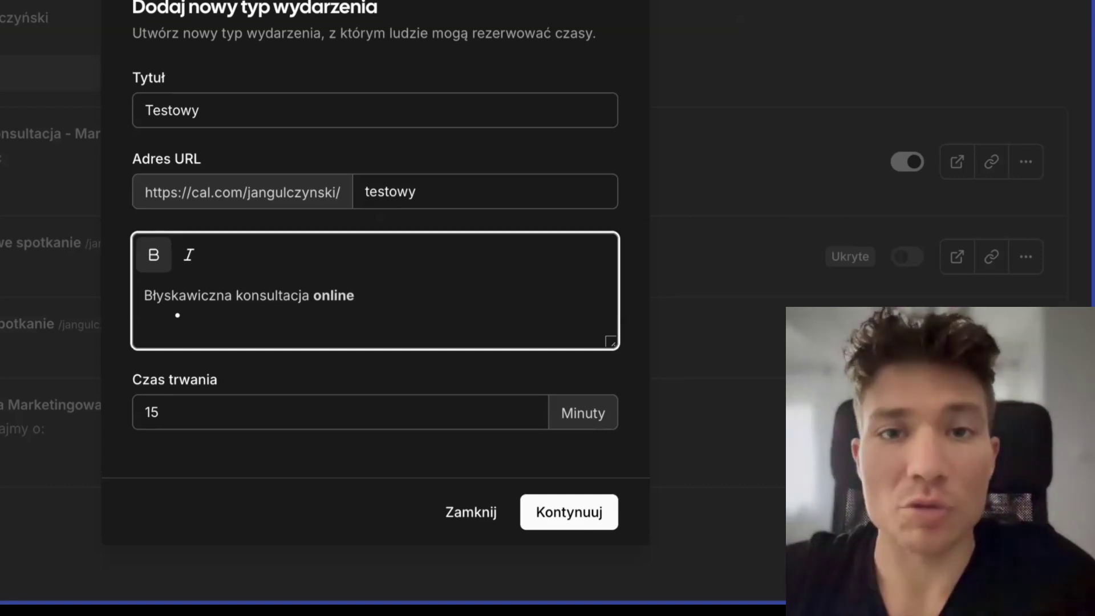
type("a")
key("Return")
type("b")
key("Return")
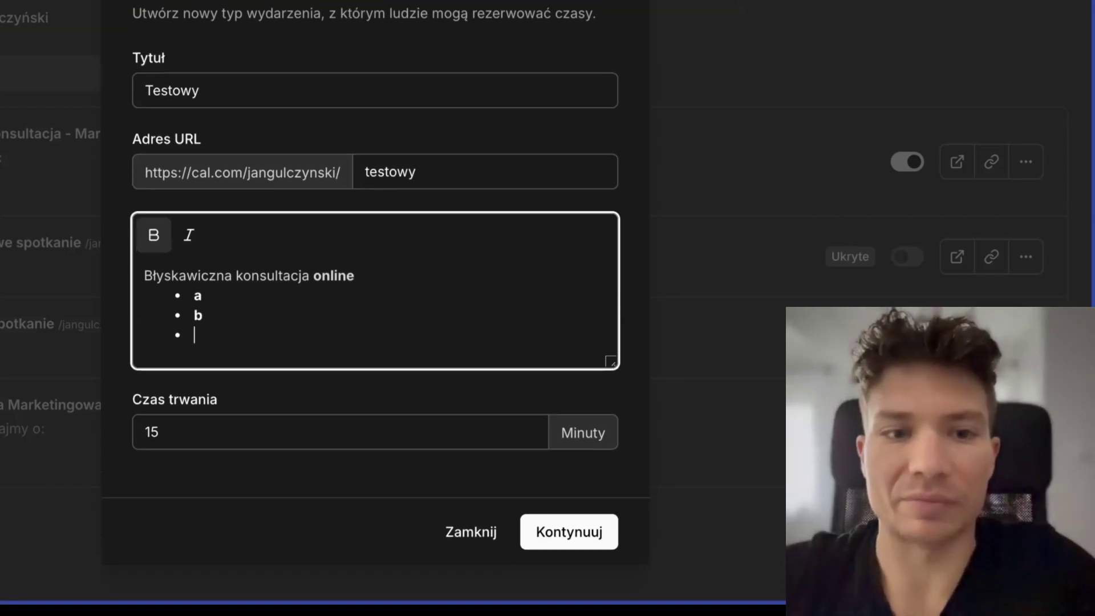
type("c")
Step: Set the event duration to 10 minutes and create the event type
key("Tab")
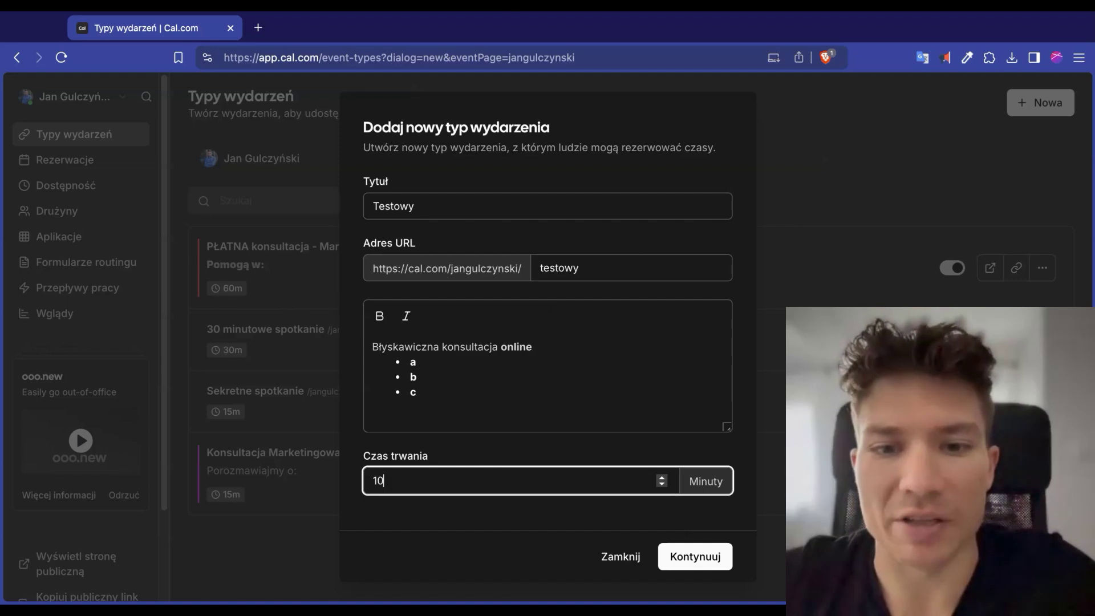
key("Return")
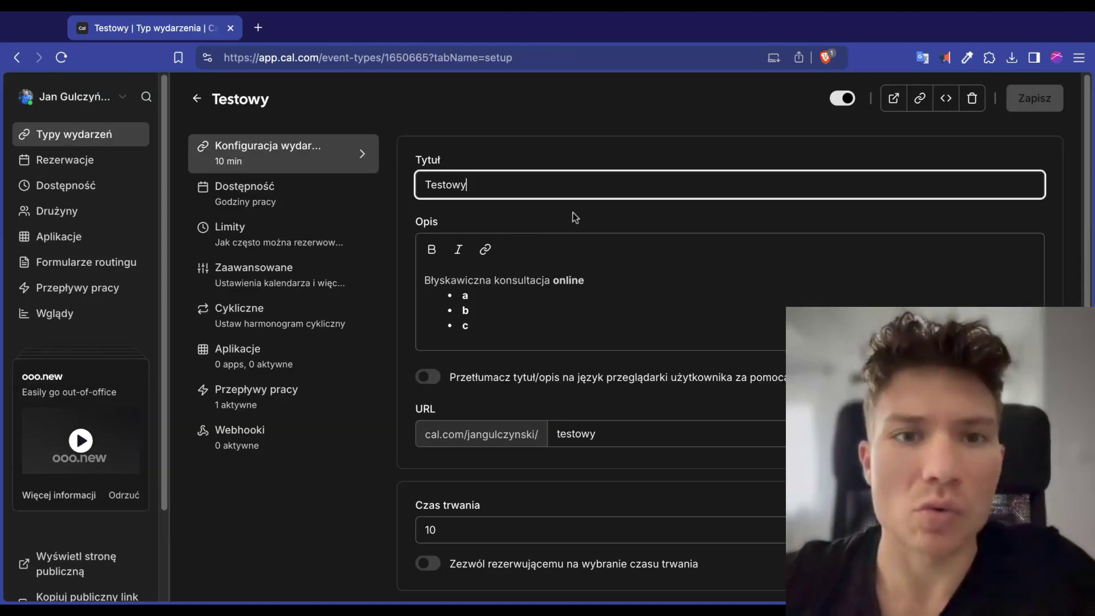
Step: Try to add an in-person location at the organizer's address, "Osobiście (adres organizatora)", to the event
scroll(572, 213, "down", 5)
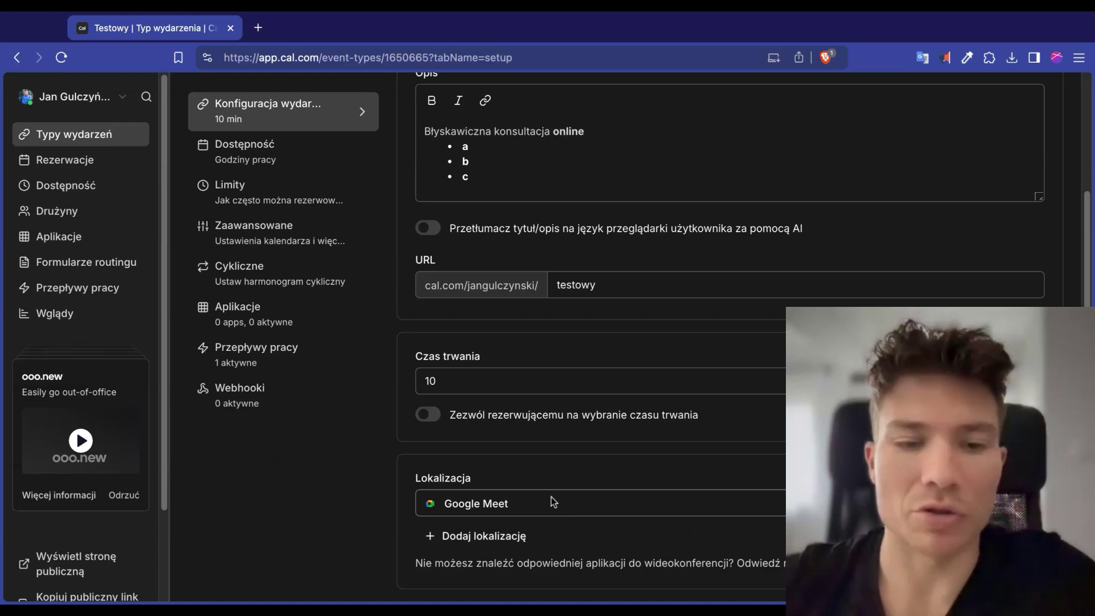
left_click(496, 535)
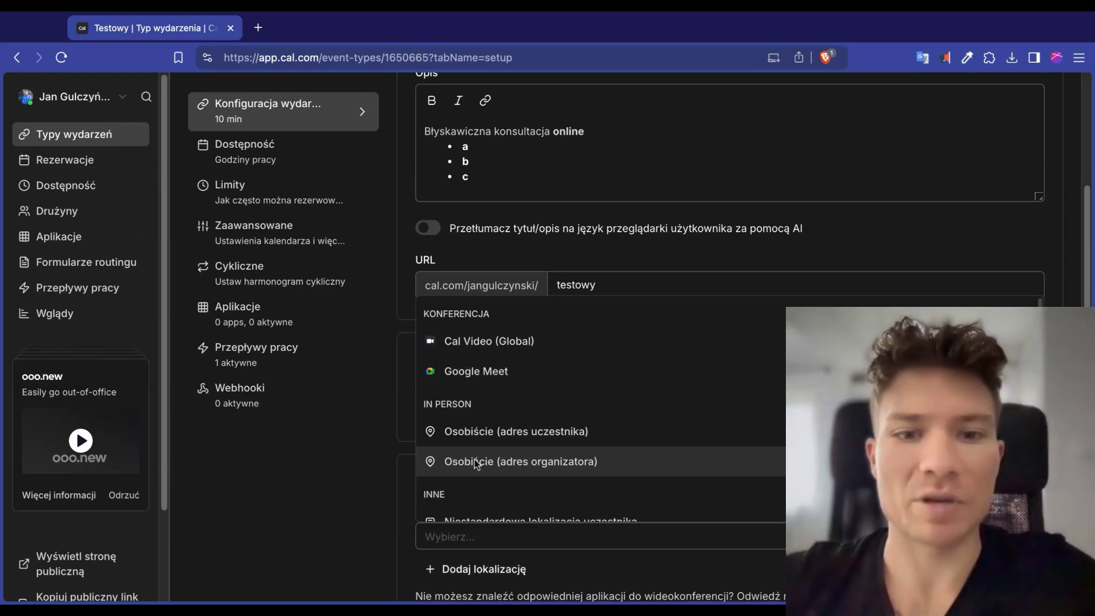
left_click(505, 460)
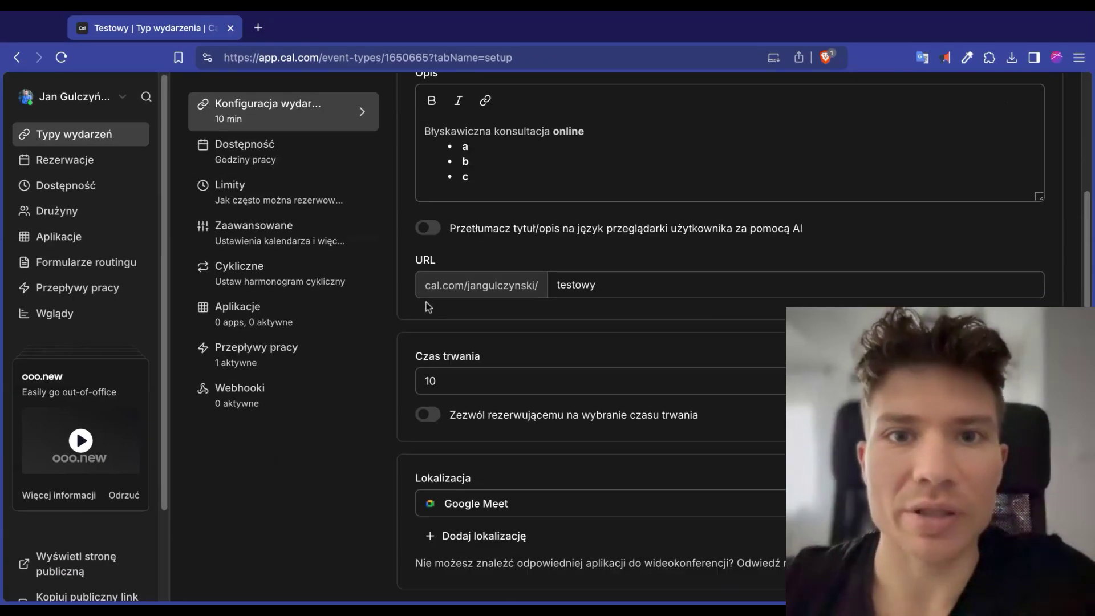
Step: In the event's limits, set the buffer to 5 minutes after the event and 10 minutes before it
scroll(428, 285, "up", 3)
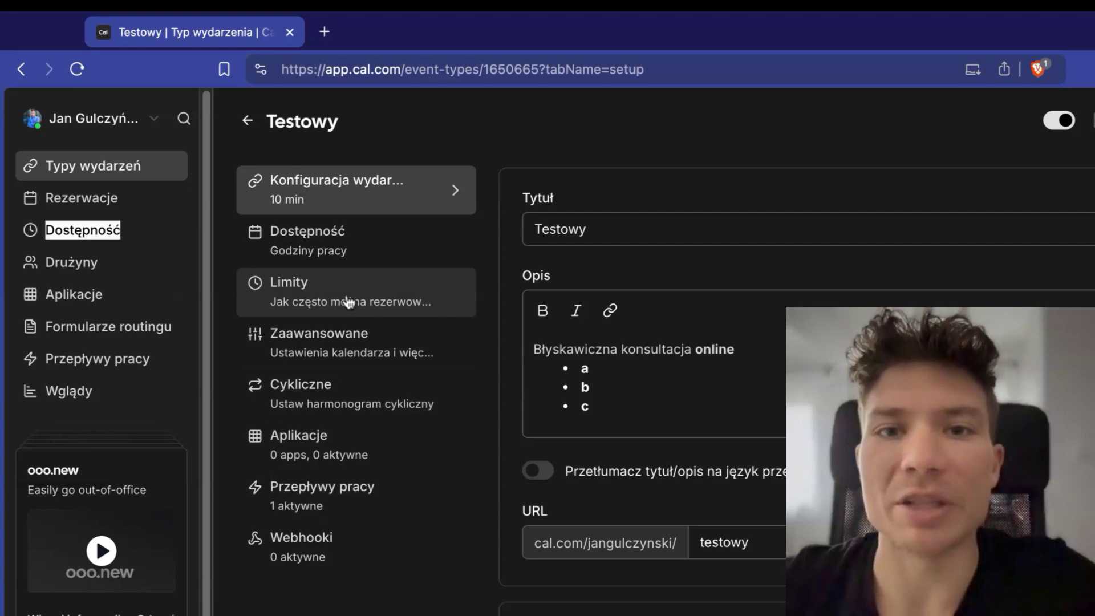
left_click(255, 243)
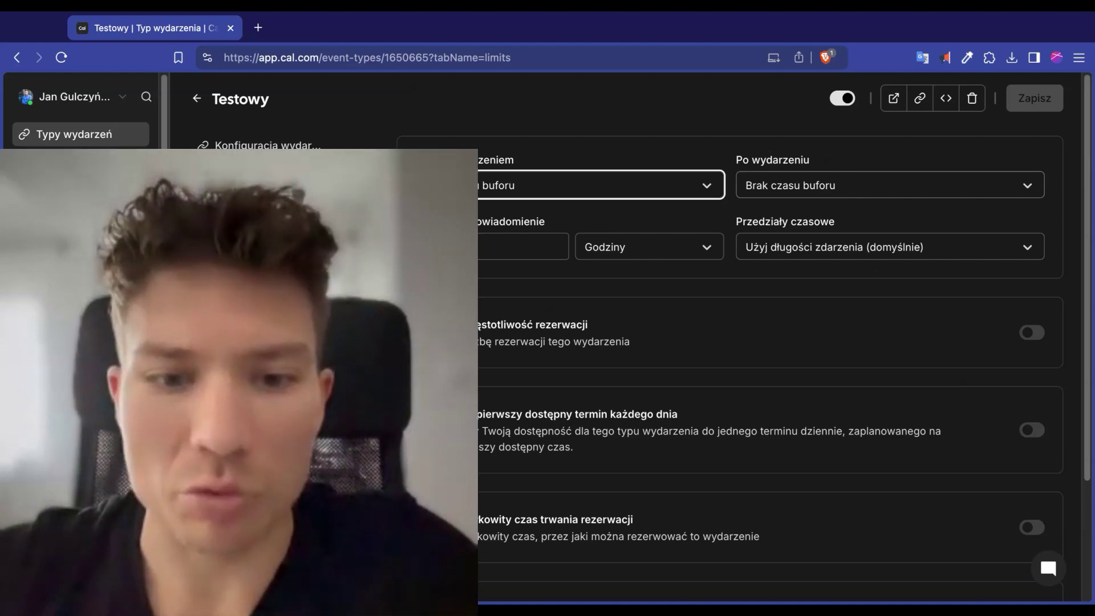
left_click(824, 186)
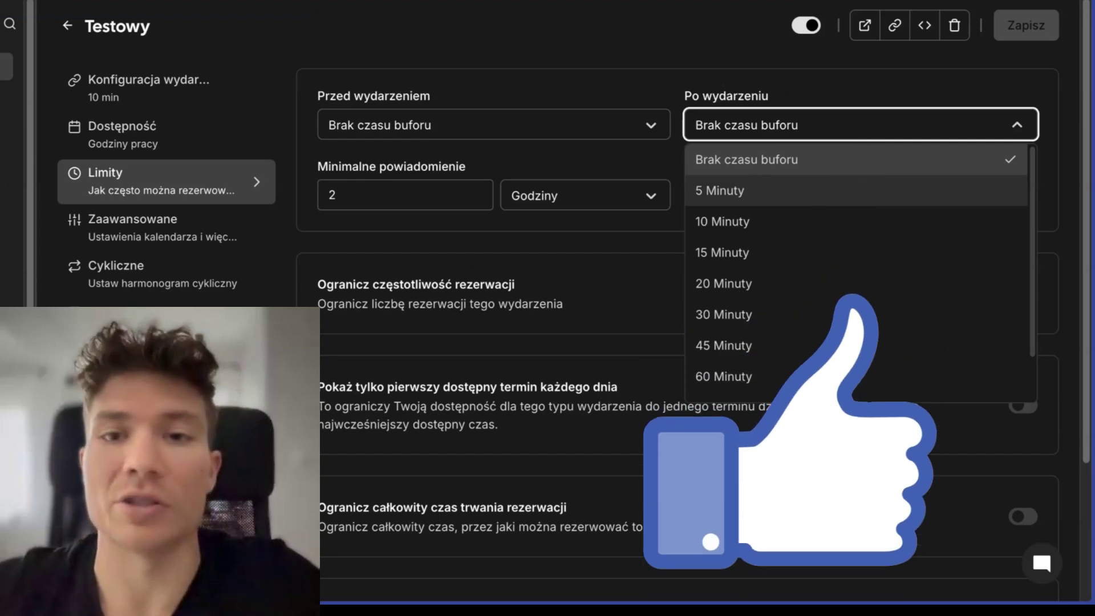
left_click(733, 220)
left_click(751, 190)
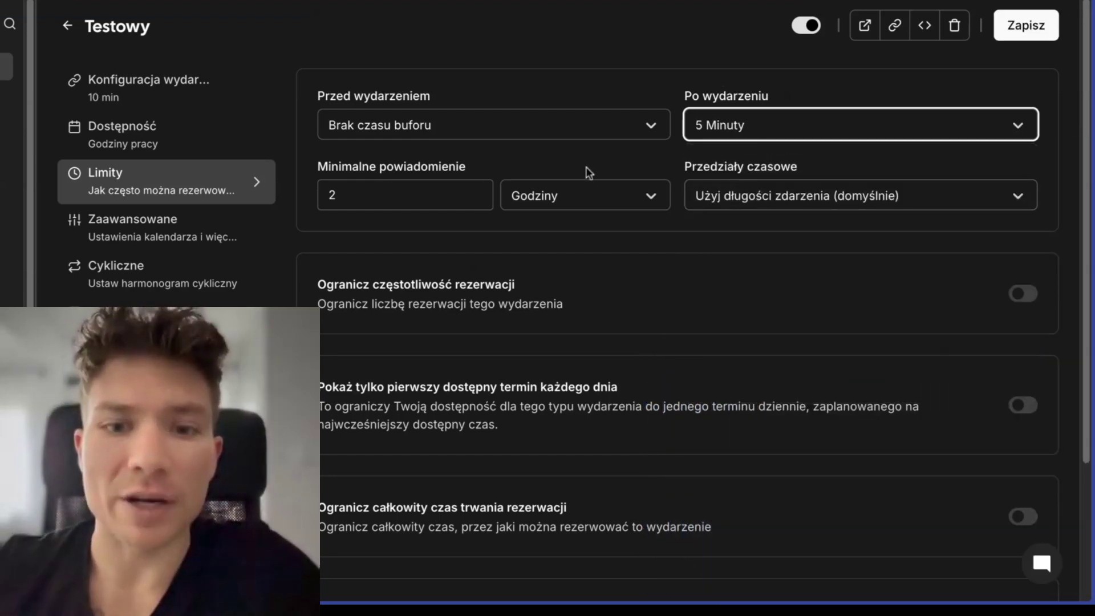
left_click(449, 125)
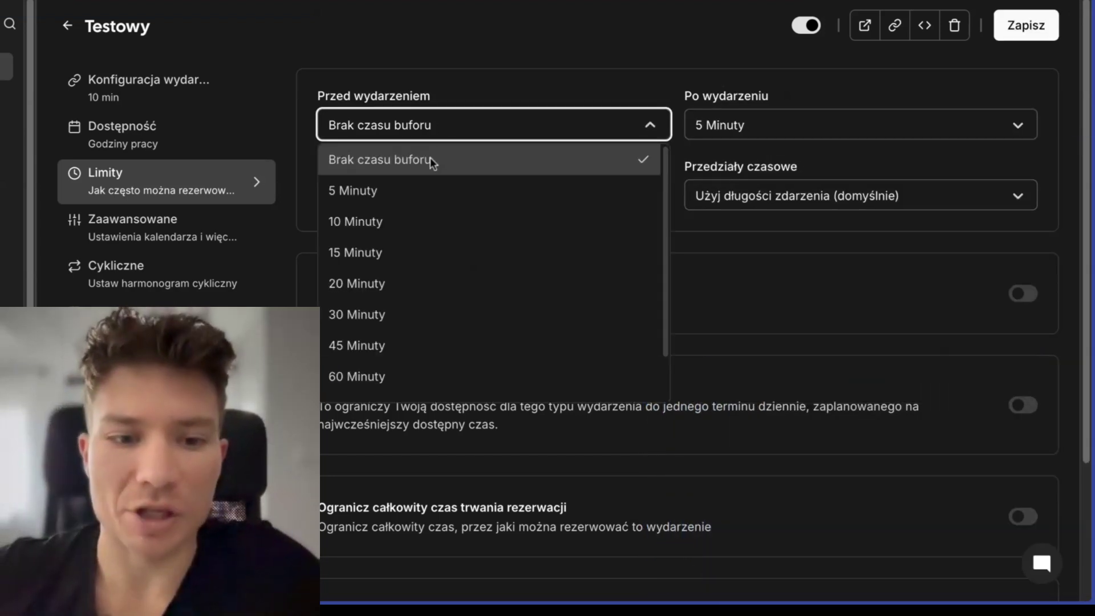
left_click(379, 226)
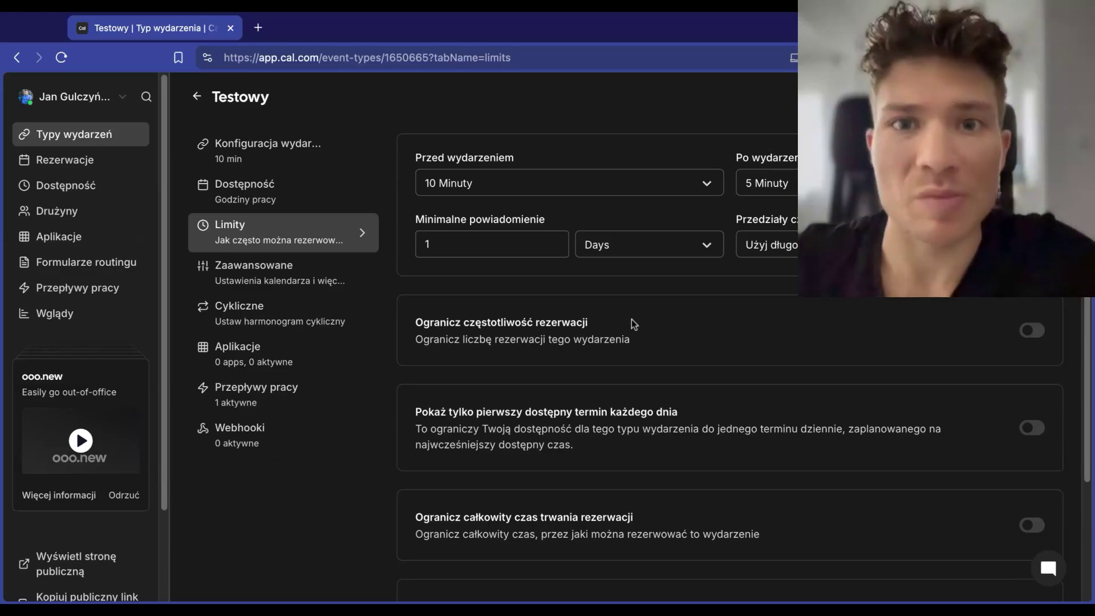
Step: Open the event type's advanced settings and go to the booking questions
scroll(333, 235, "down", 3)
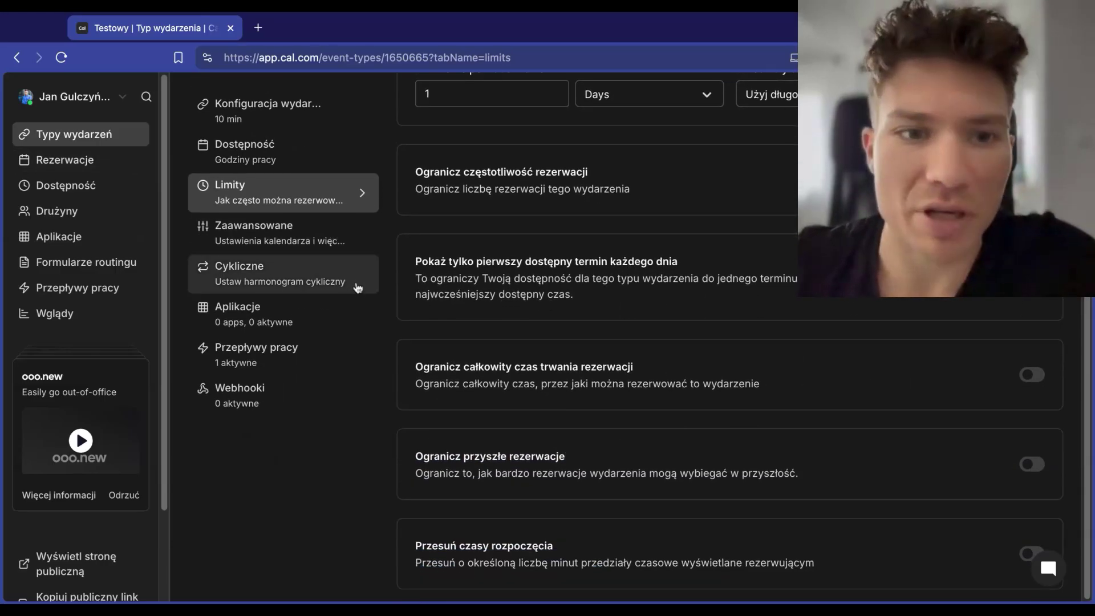
left_click(282, 238)
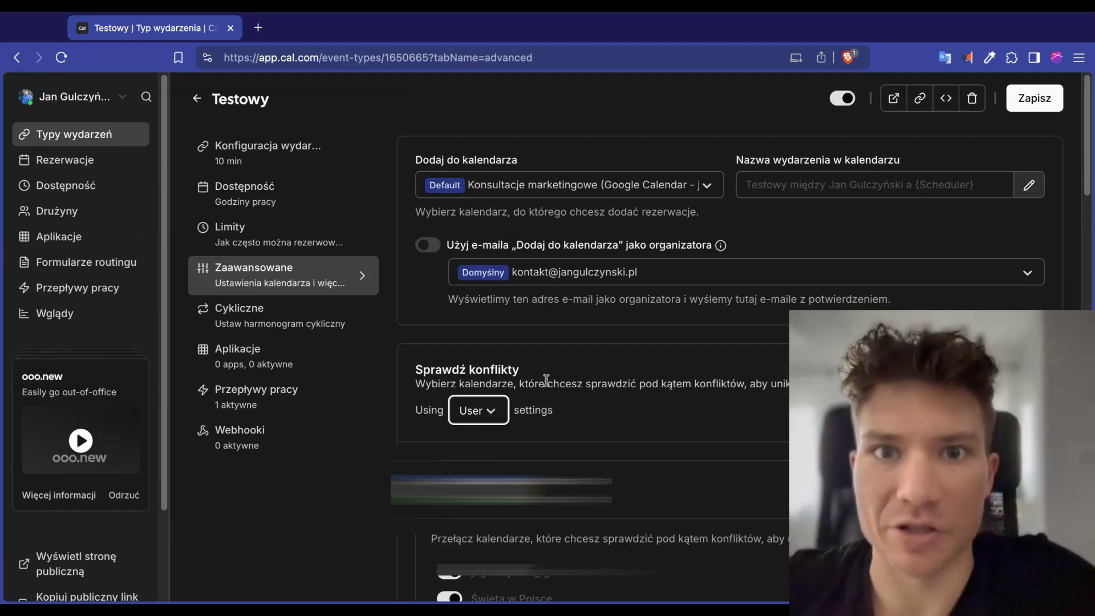
scroll(627, 342, "down", 3)
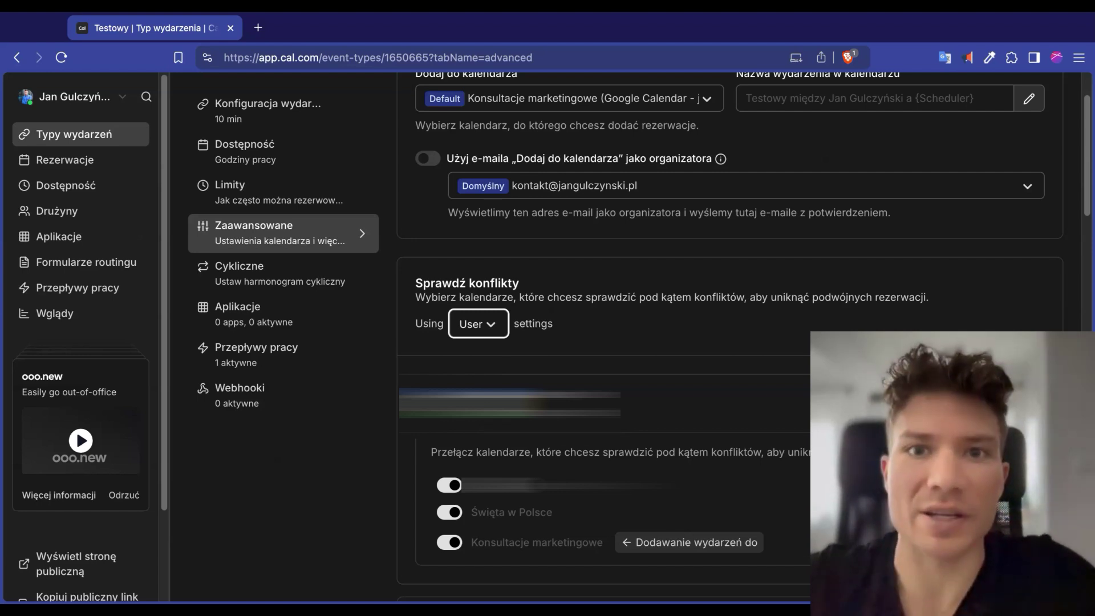
scroll(549, 239, "down", 15)
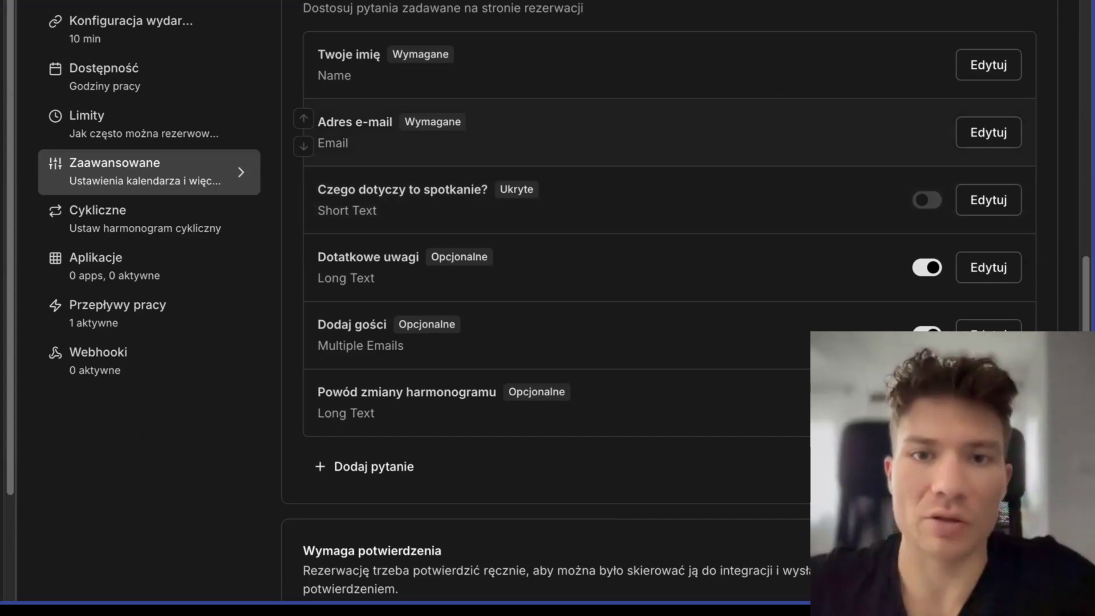
scroll(484, 176, "up", 1)
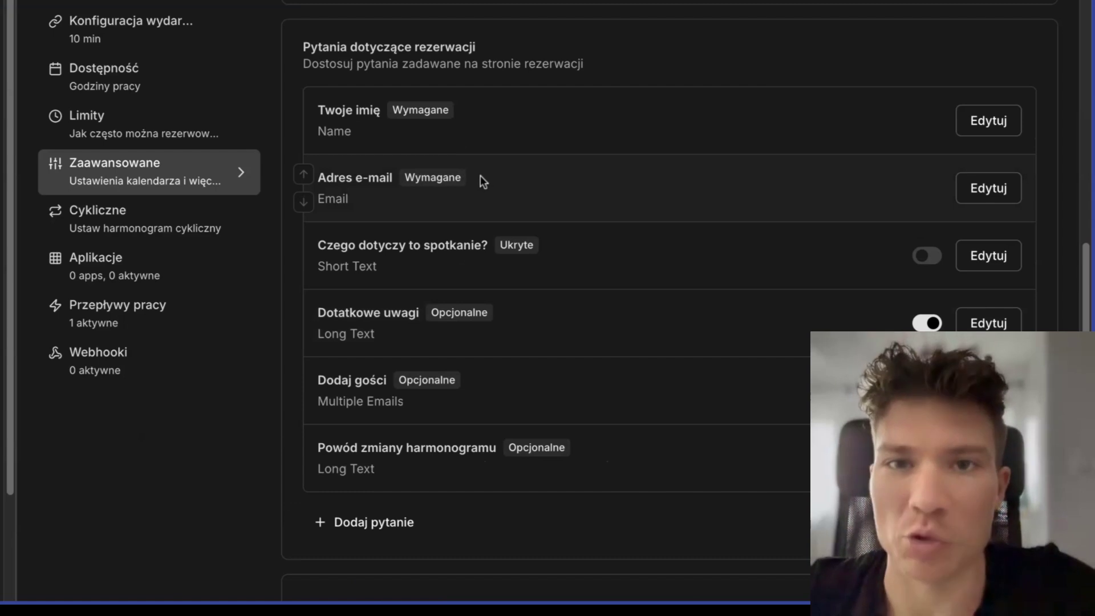
scroll(525, 183, "down", 4)
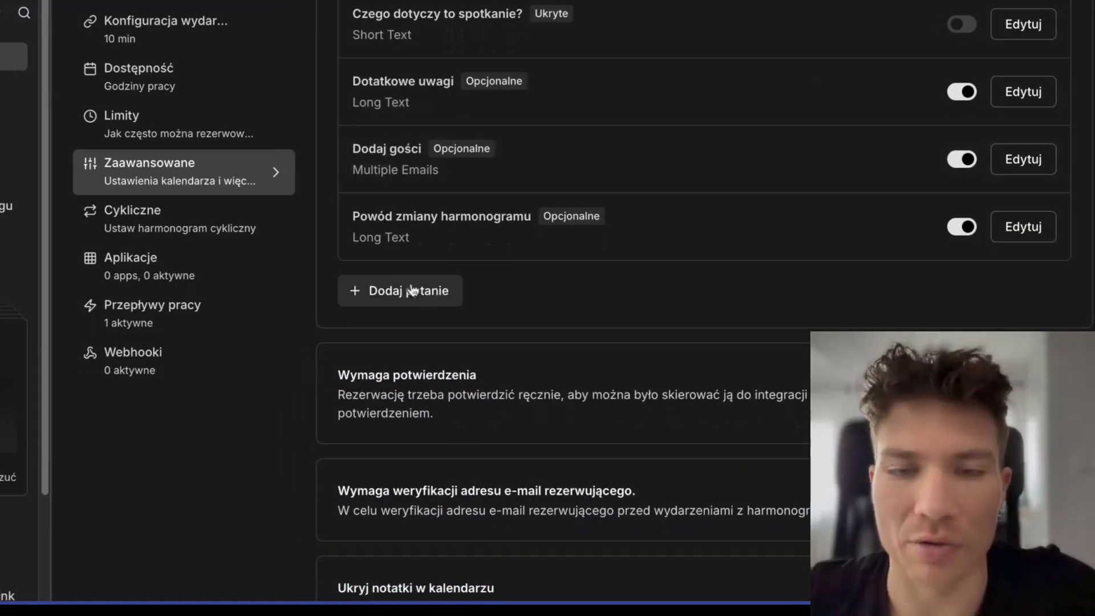
Step: Add a required booking question of type Phone with the identifier "tel" and the label "Telefon"
left_click(411, 290)
left_click(344, 153)
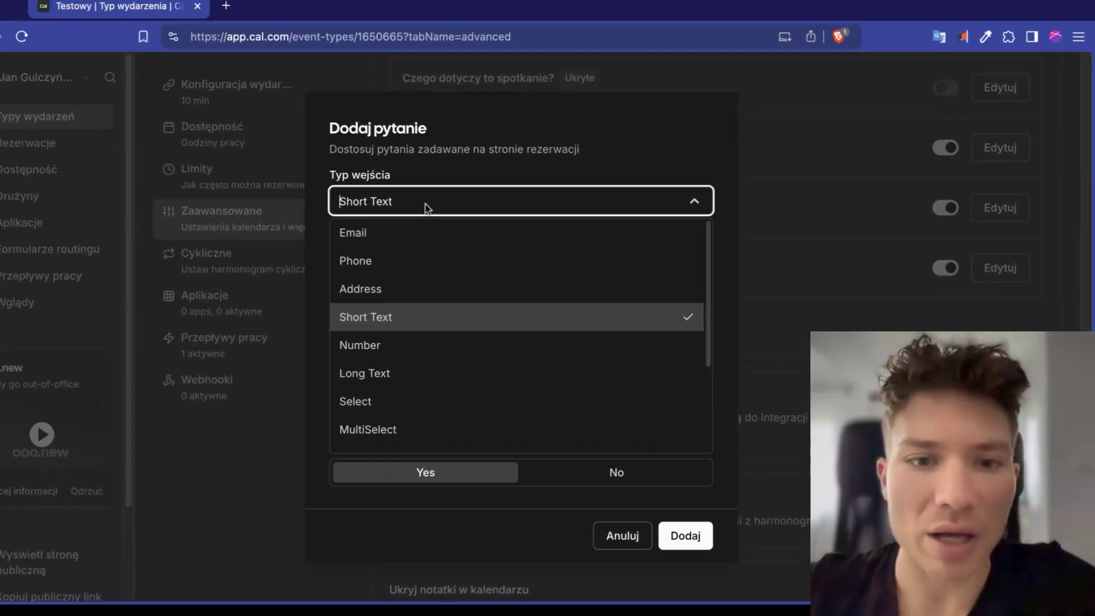
left_click(294, 220)
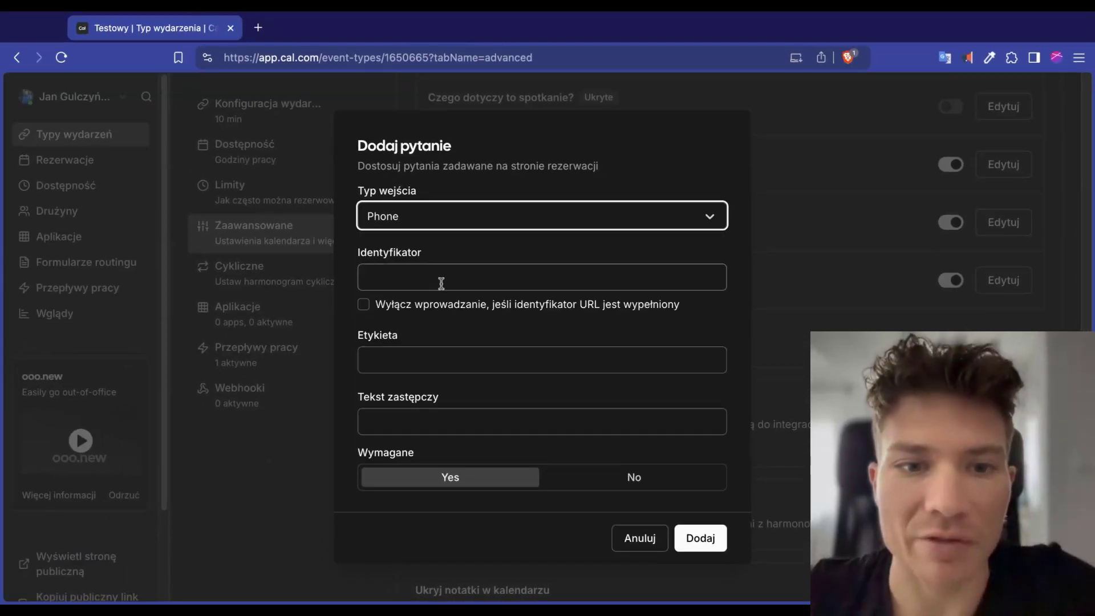
left_click(441, 283)
type("tel")
left_click(476, 363)
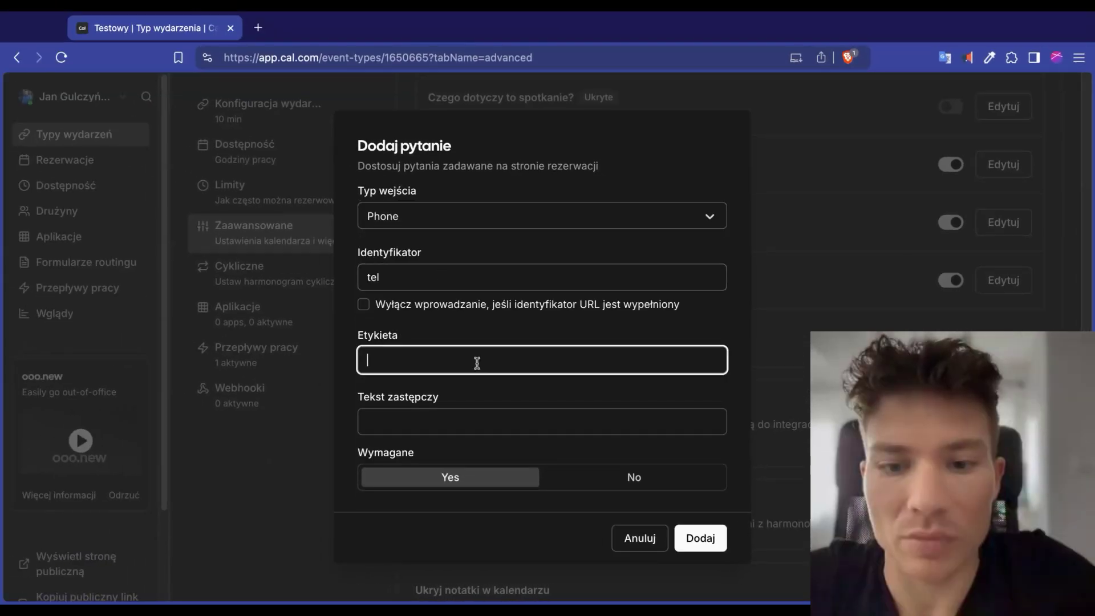
type("Telefon")
scroll(785, 515, "down", 2)
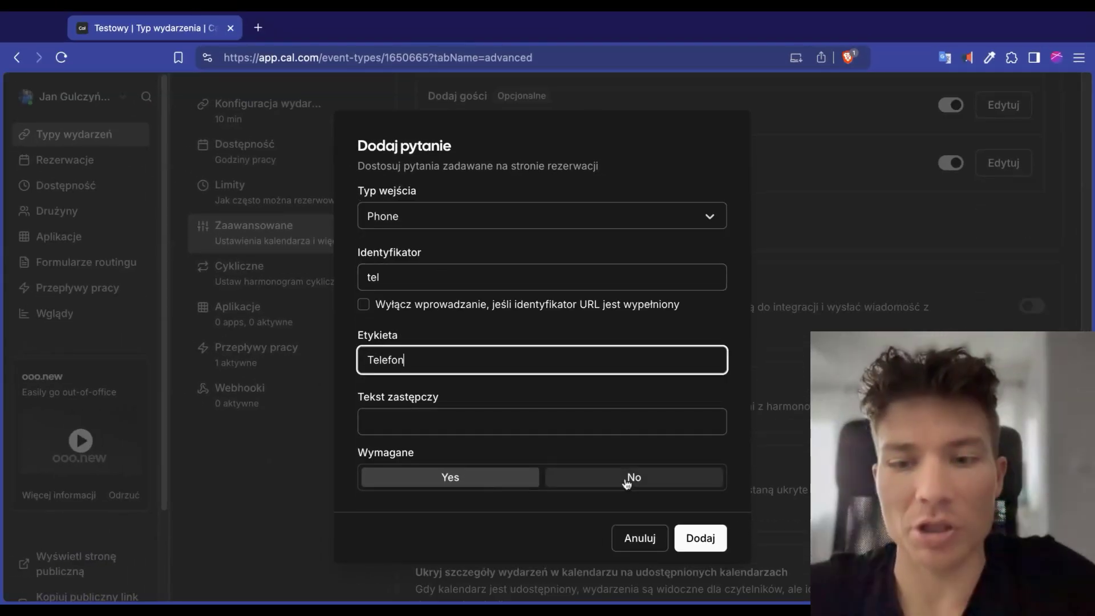
left_click(696, 536)
Step: Review the event type's remaining advanced options, from the confirmation requirement through private links to the event type colour
scroll(543, 450, "up", 3)
scroll(543, 449, "down", 6)
scroll(542, 449, "down", 4)
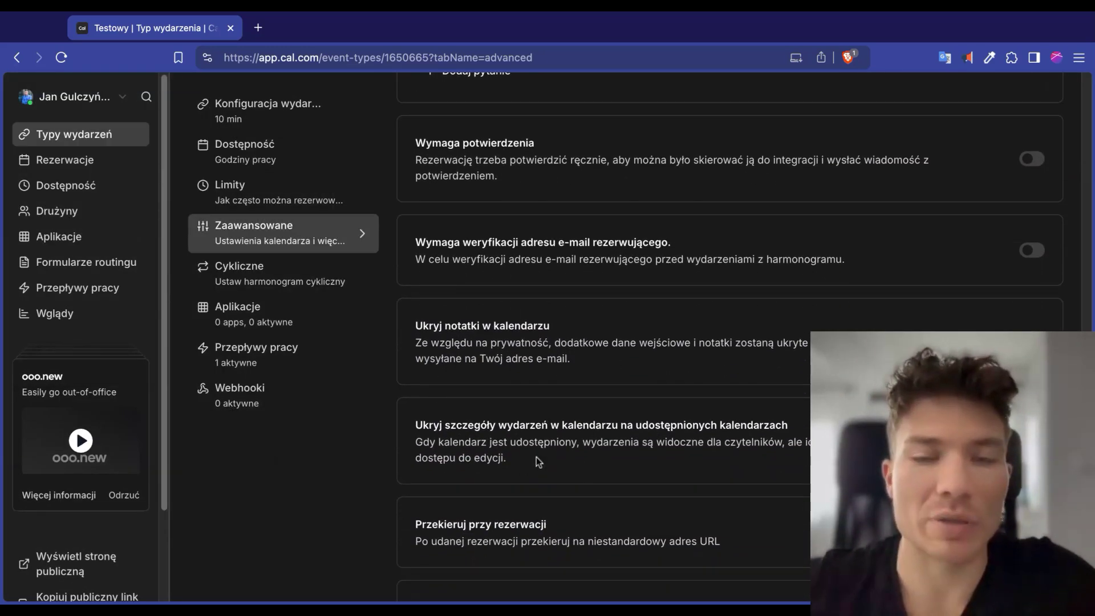
scroll(544, 406, "down", 3)
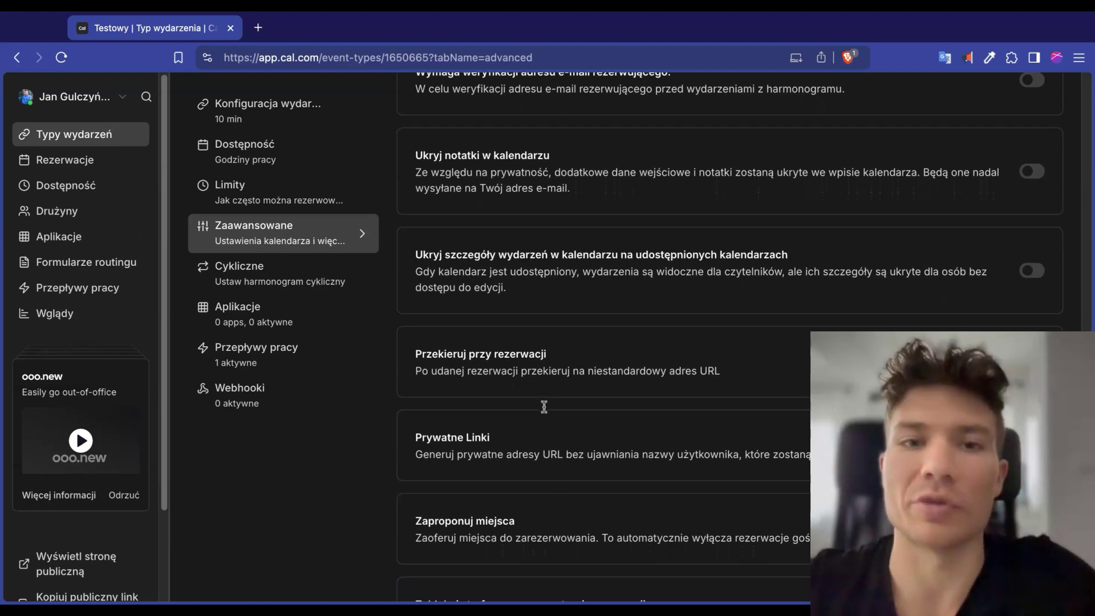
scroll(543, 407, "down", 1)
scroll(543, 408, "down", 2)
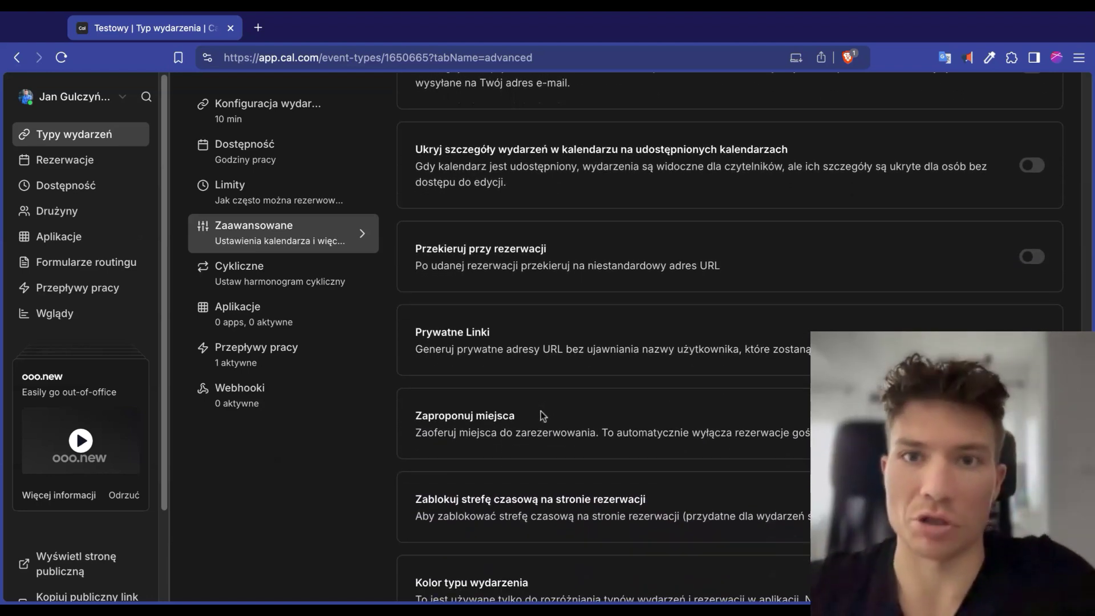
scroll(541, 411, "down", 1)
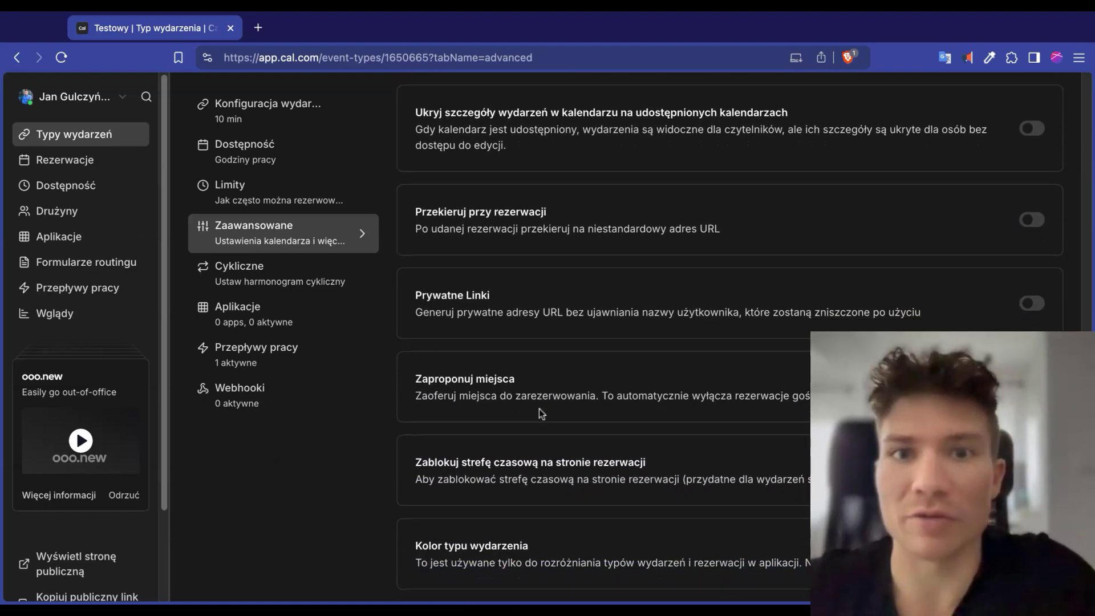
Step: From the event's apps, browse the App Store and look into the Automation category
left_click(313, 314)
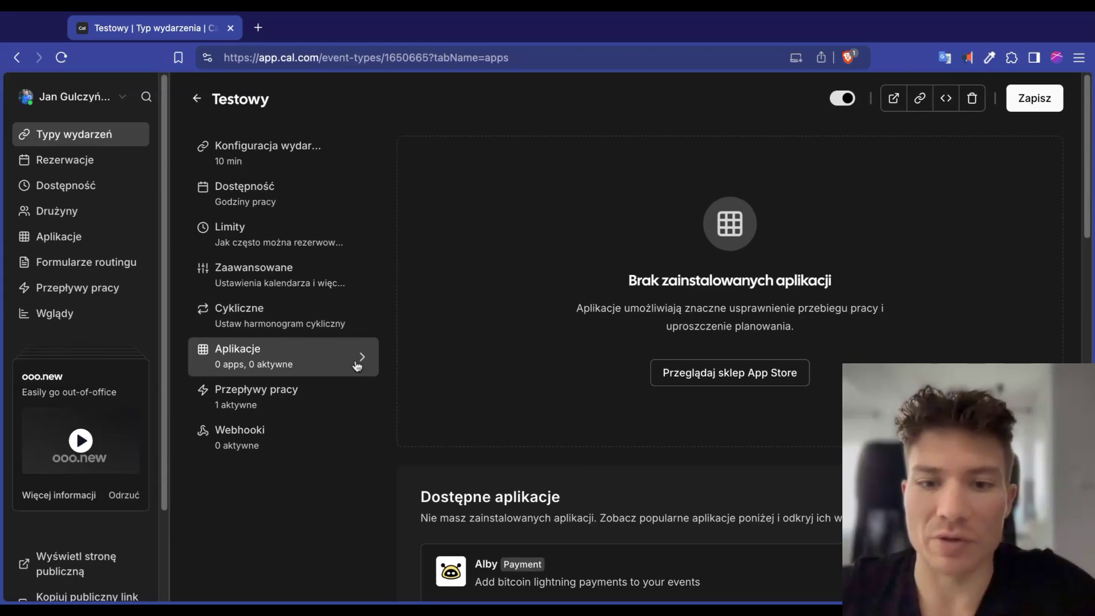
left_click(716, 374)
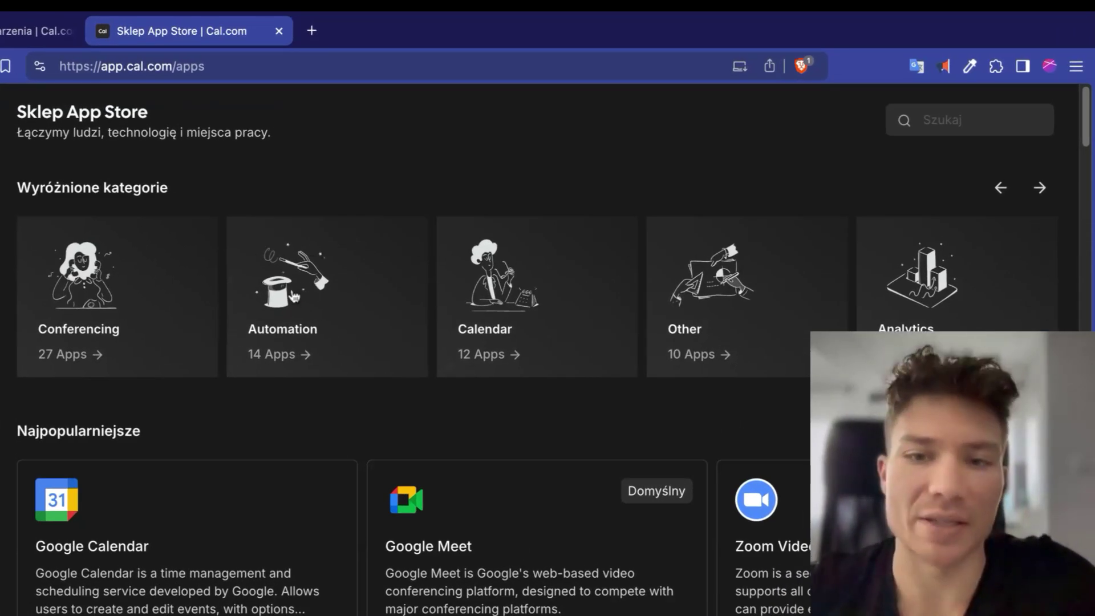
left_click(297, 294)
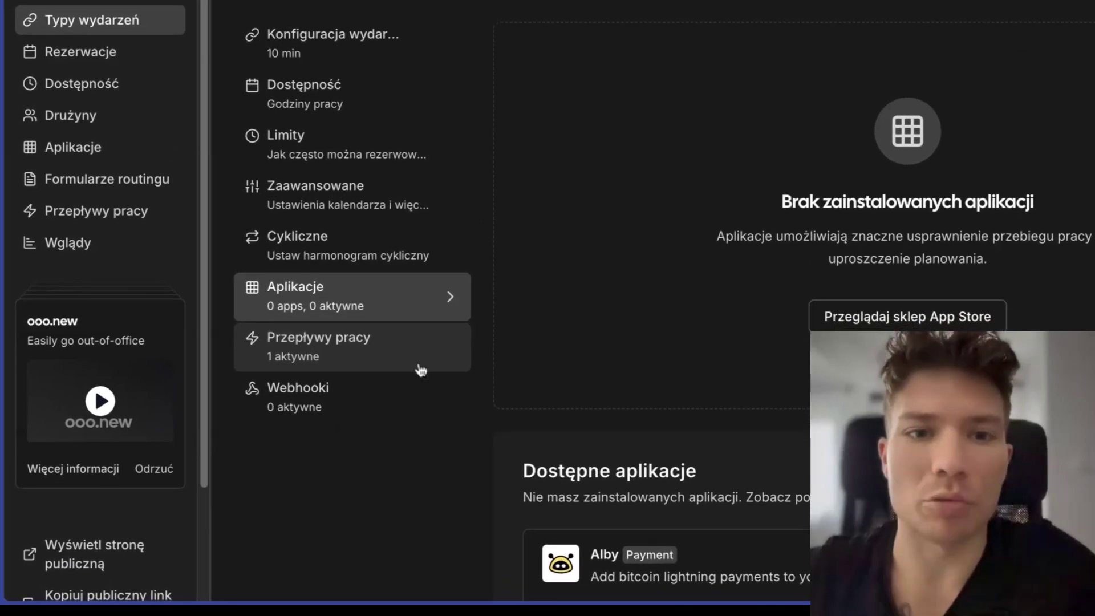
Step: Open the event's workflows and start a new workflow from the general Workflows page in a separate browser tab
left_click(421, 369)
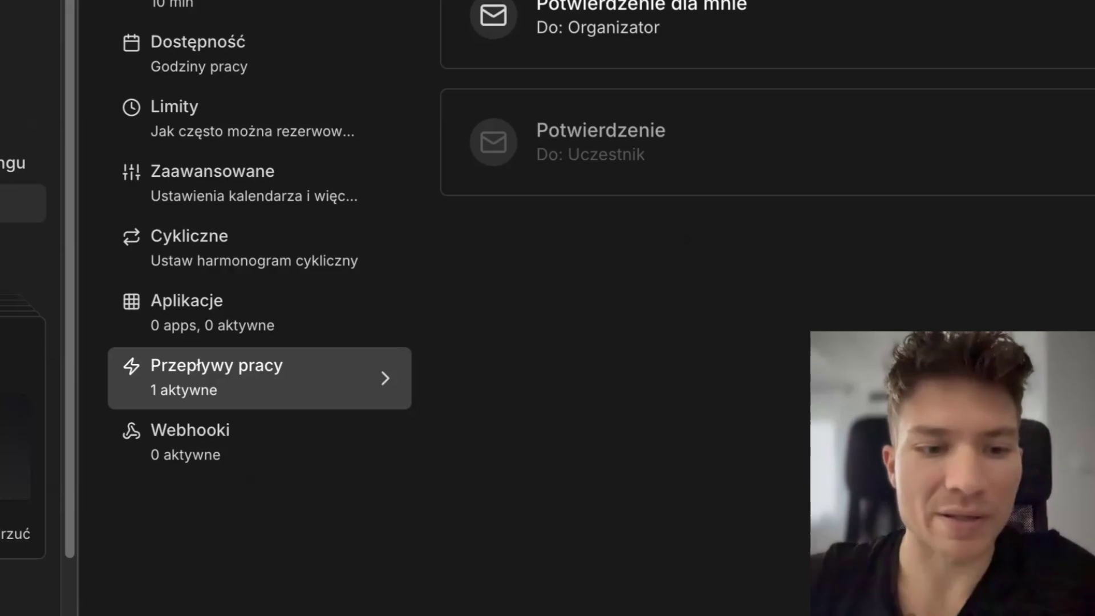
left_click(74, 287, "super")
left_click(356, 21)
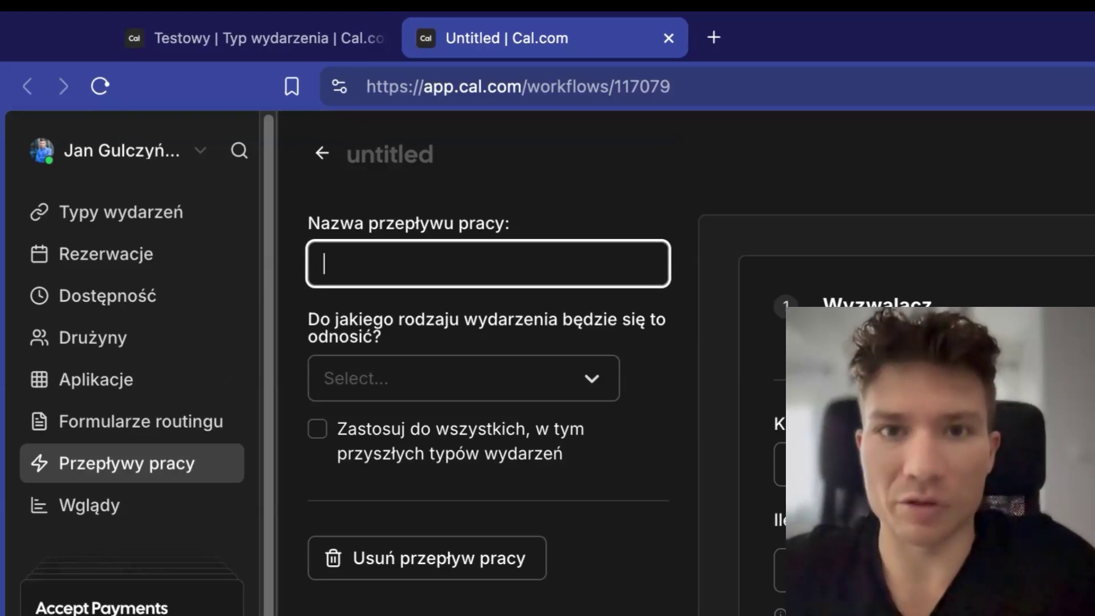
Step: Name the new workflow "Testowy" and leave its event type selection empty
left_click(503, 393)
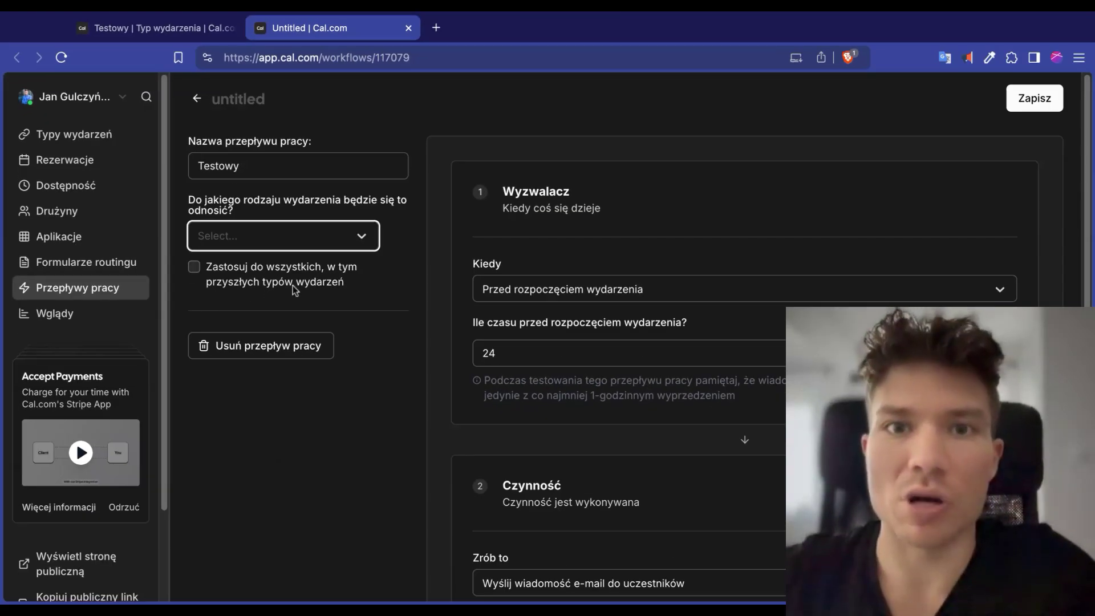
key("Tab")
key("Tab")
key("Tab")
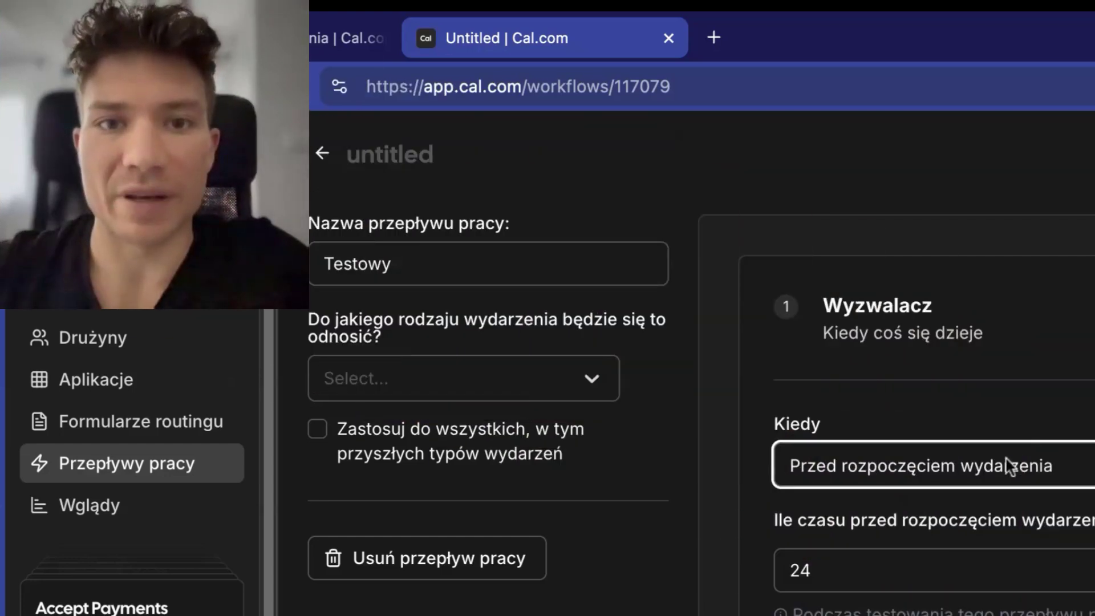
Step: Set the workflow trigger to "Po zakończeniu wydarzenia" with a delay of 5 hours
left_click(1002, 465)
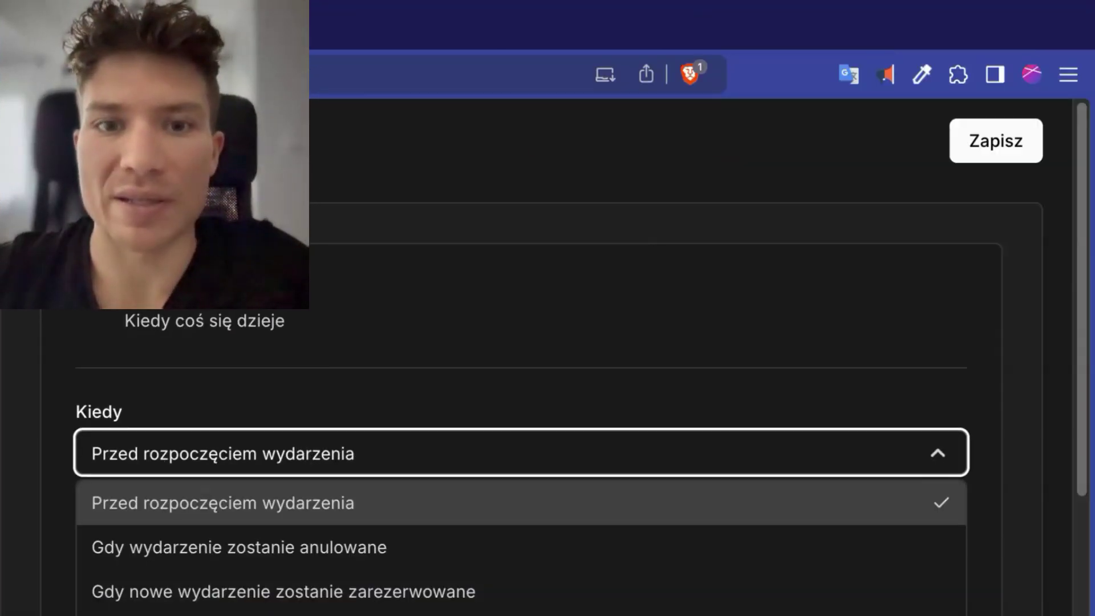
left_click(382, 613)
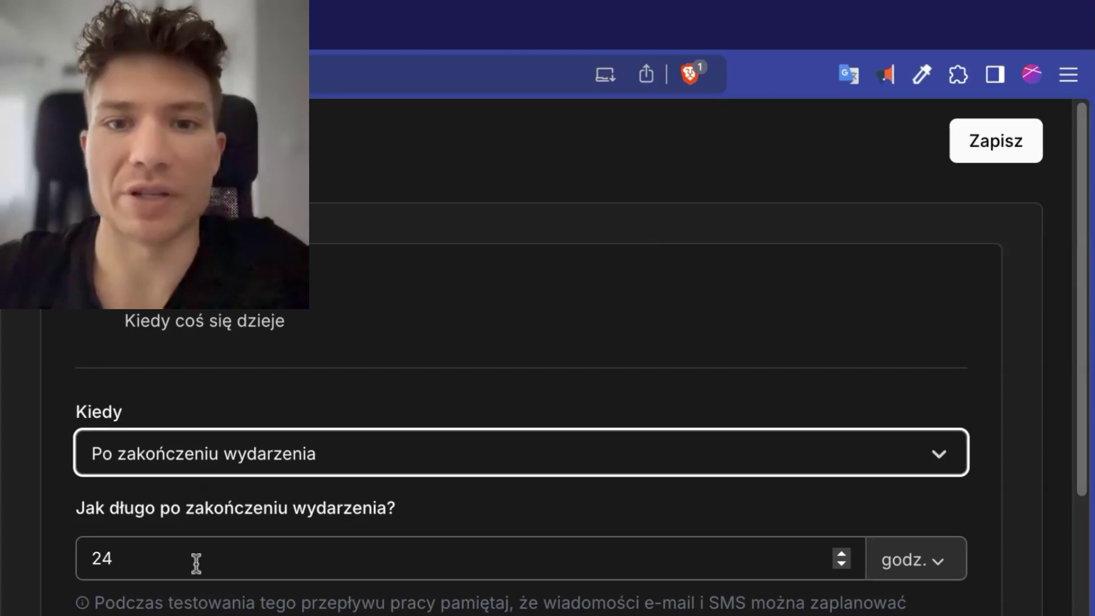
left_click_drag(171, 558, 67, 555)
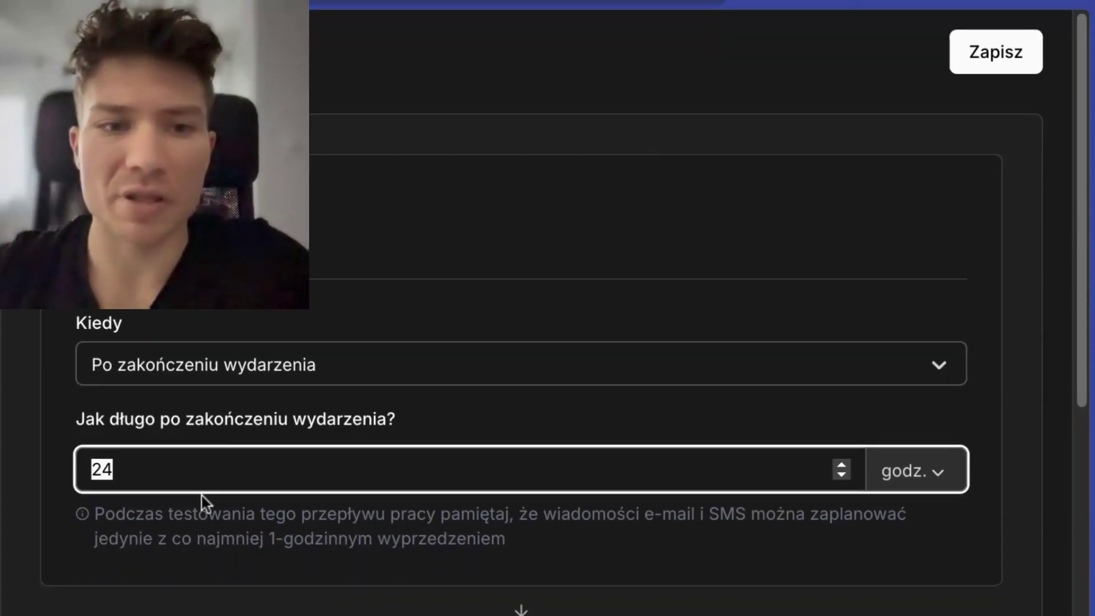
type("5")
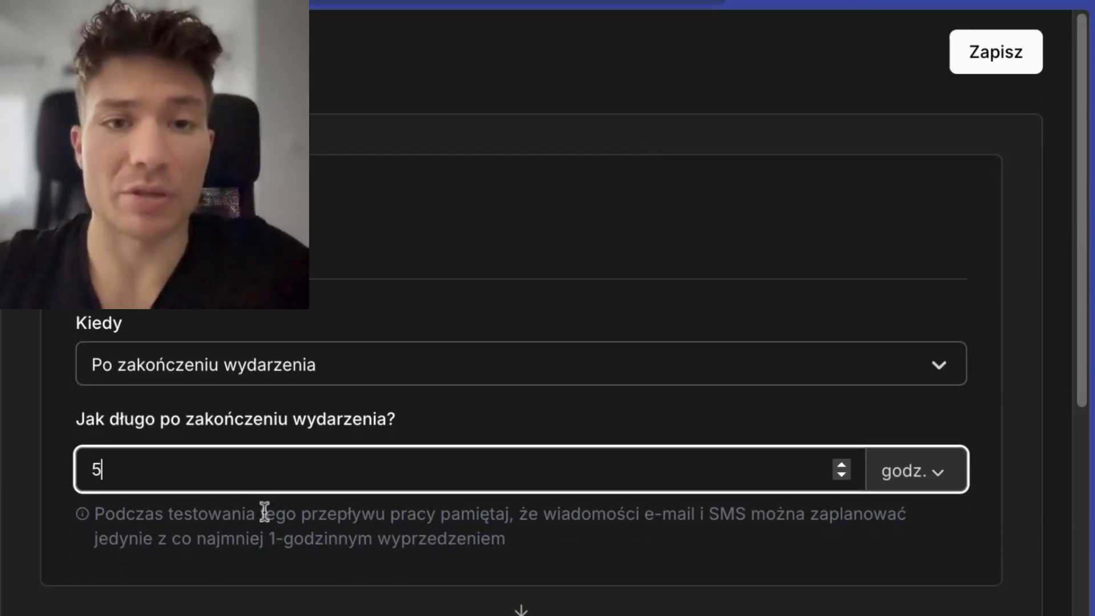
Step: Change the sender name of the email action for attendees to "Test"
scroll(409, 559, "down", 7)
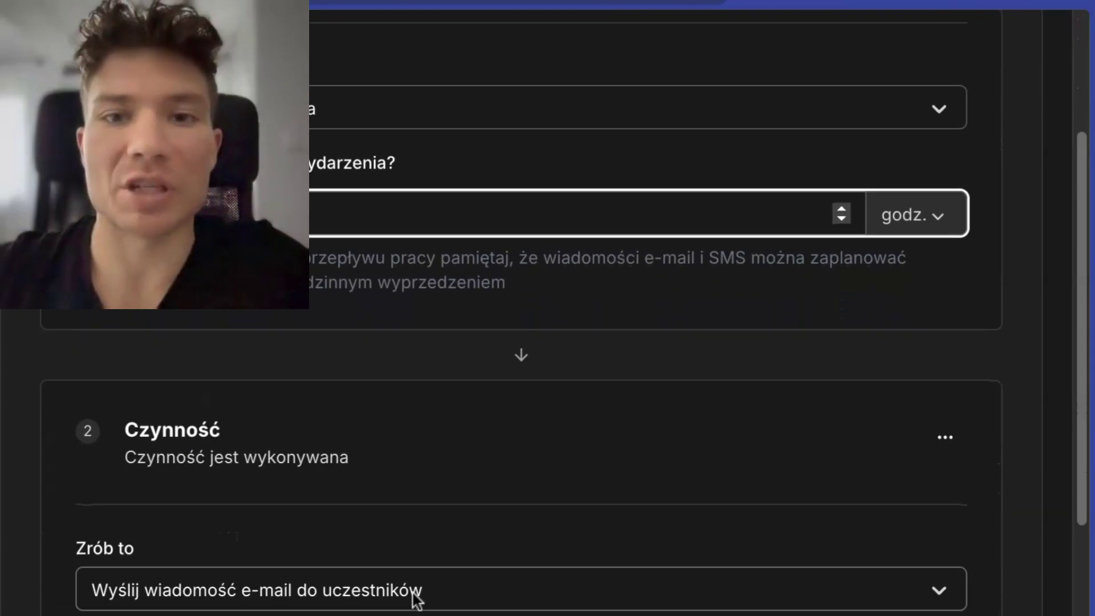
scroll(405, 583, "down", 1)
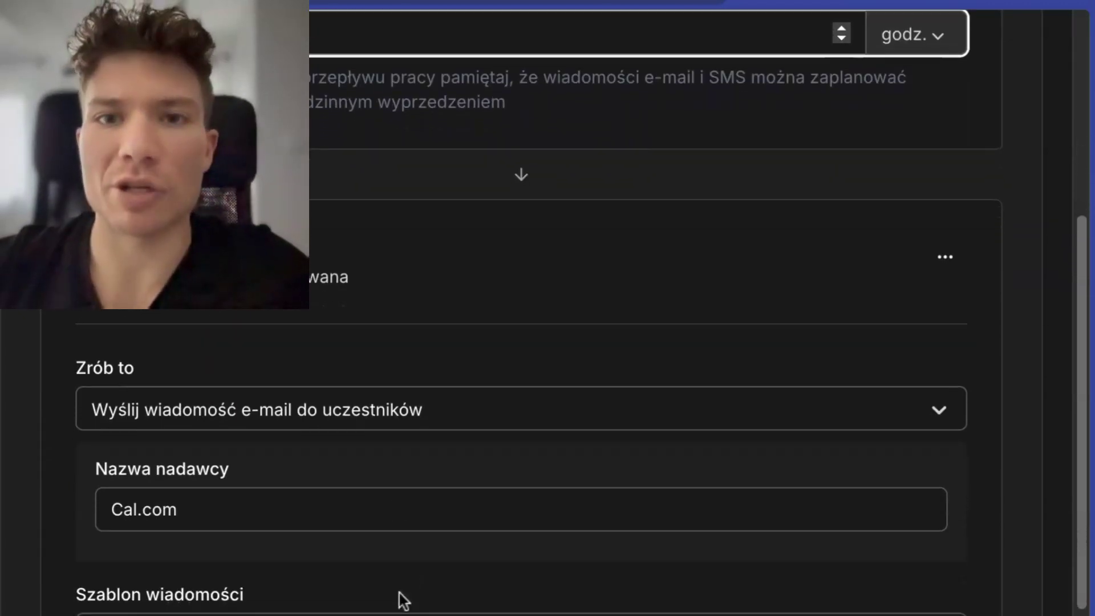
double_click(243, 517)
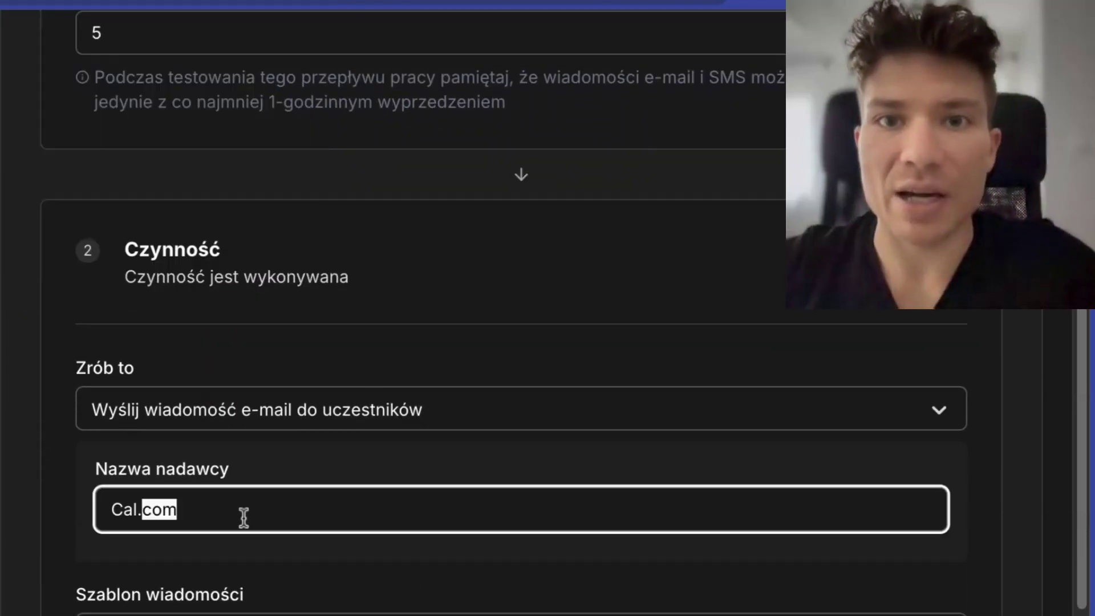
key("BackSpace")
key("BackSpace")
key("BackSpace")
key("BackSpace")
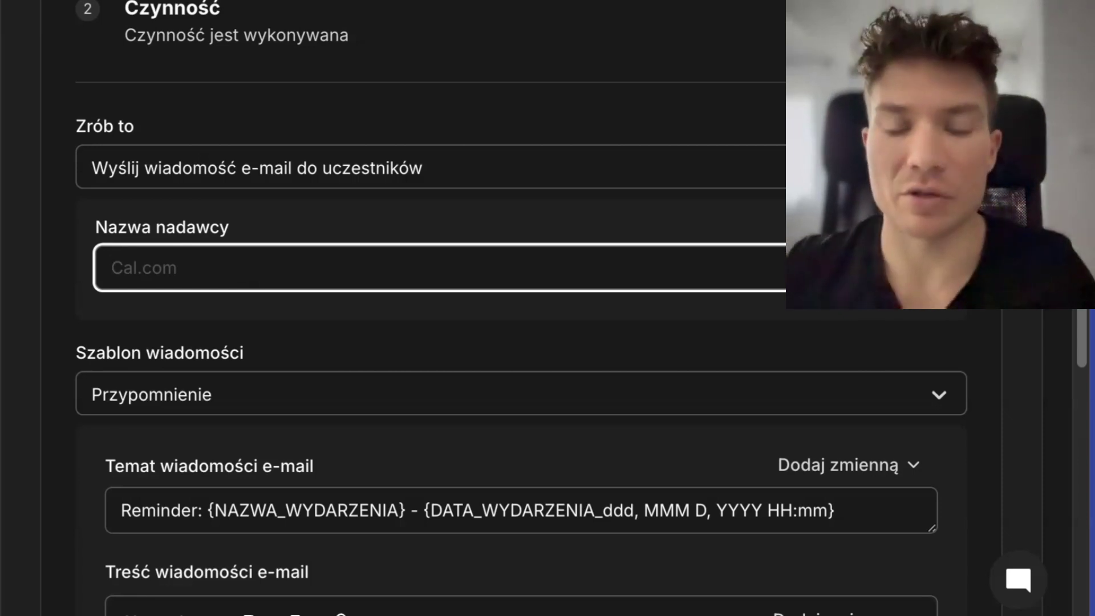
type("Test")
Step: Switch the email action's message template to "Ocena"
scroll(259, 149, "down", 4)
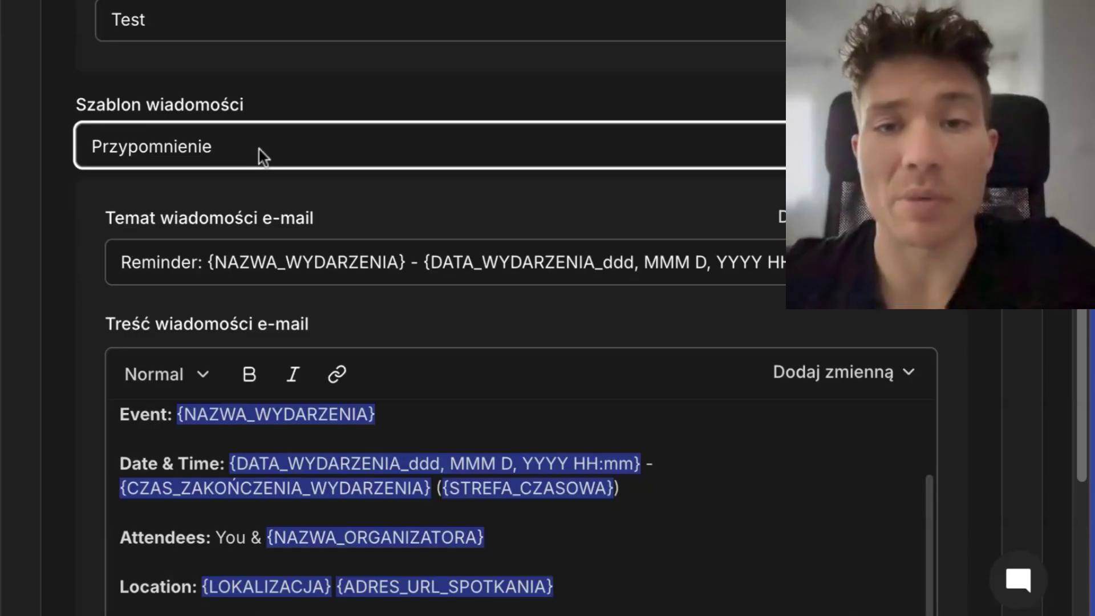
left_click(252, 148)
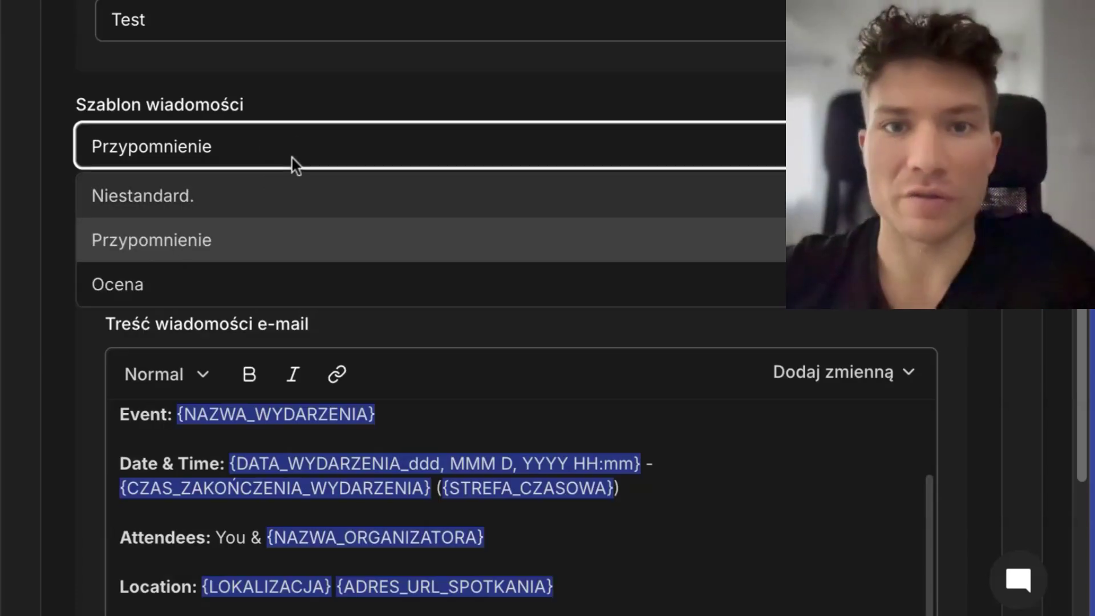
left_click(143, 284)
Step: Replace the question in the email subject with "Jak podobała Ci się wizyta?", keeping the {EVENT_NAME} variable
scroll(399, 210, "down", 2)
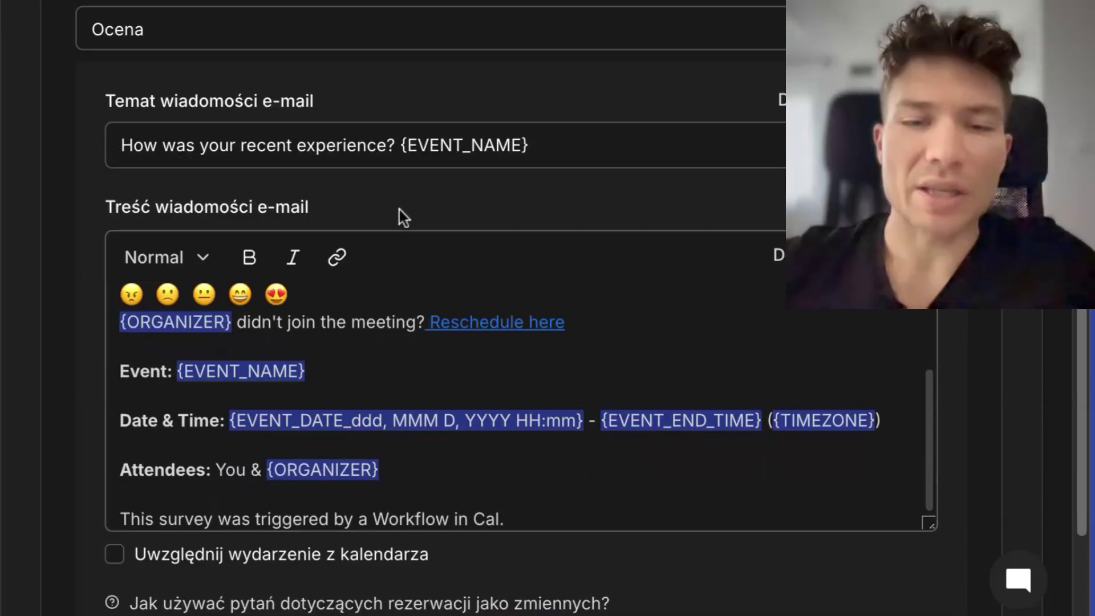
left_click(398, 149)
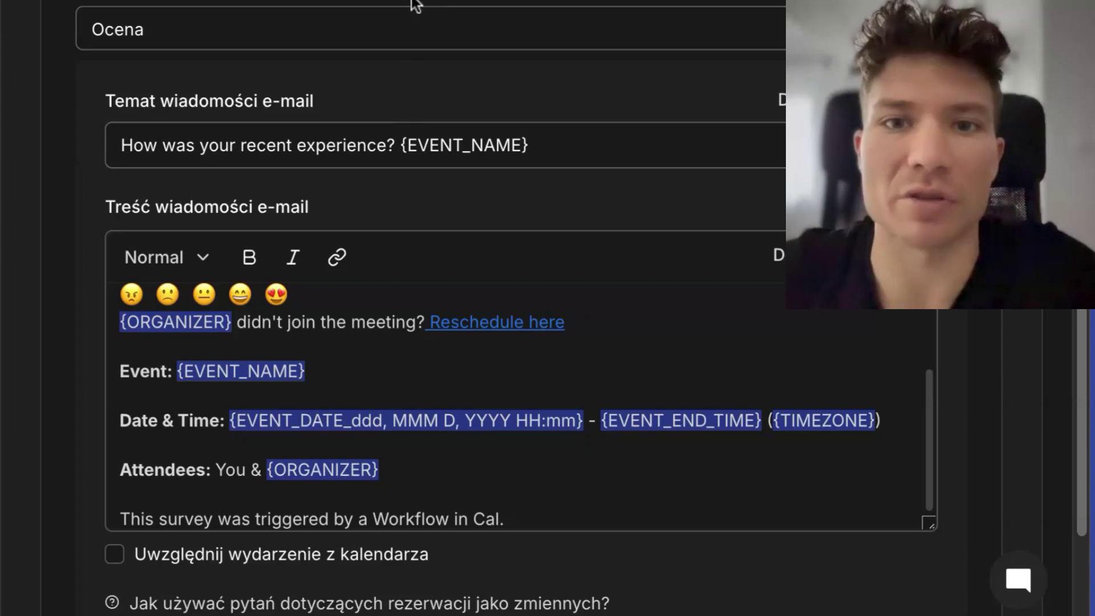
left_click_drag(394, 145, 120, 145)
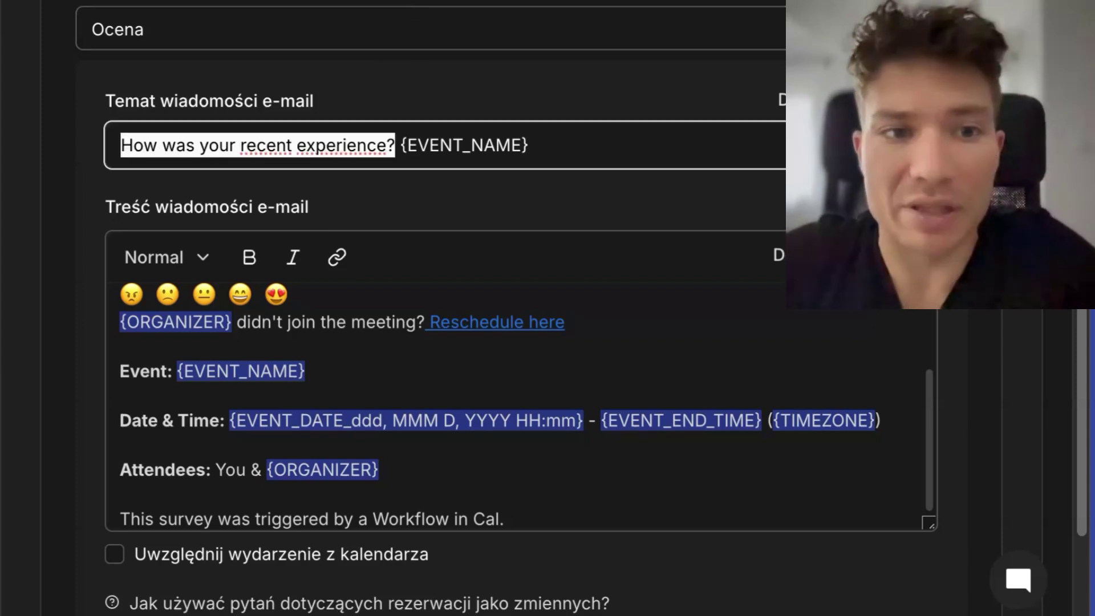
type("Jak podobała Ci się wizyta?")
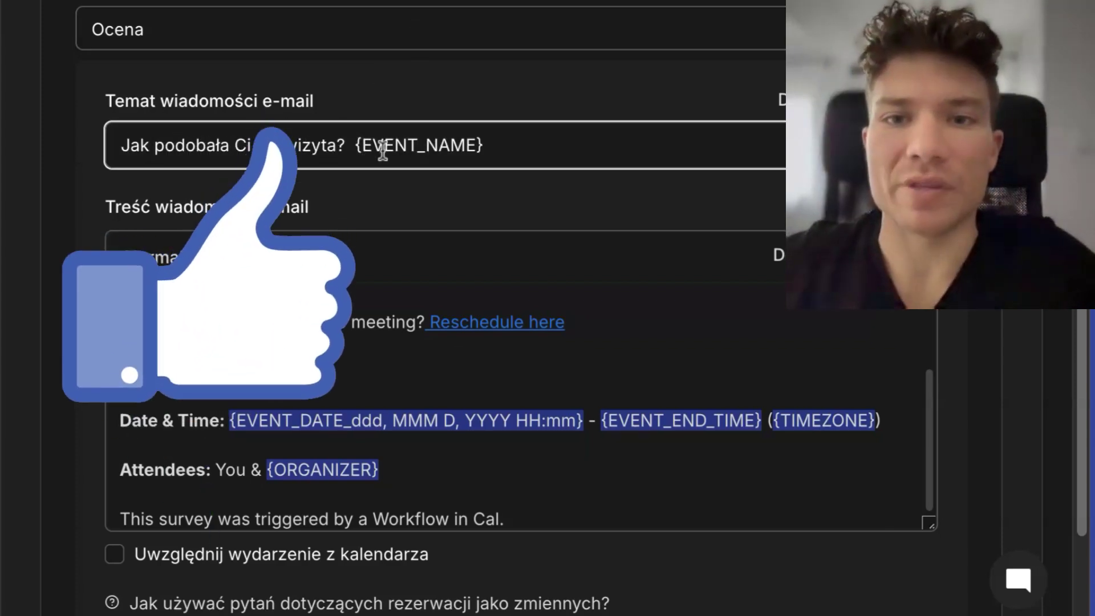
Step: Insert the organizer name variable "Nazwa organizatora" at the end of the survey email's body
scroll(383, 151, "down", 2)
scroll(354, 294, "down", 2)
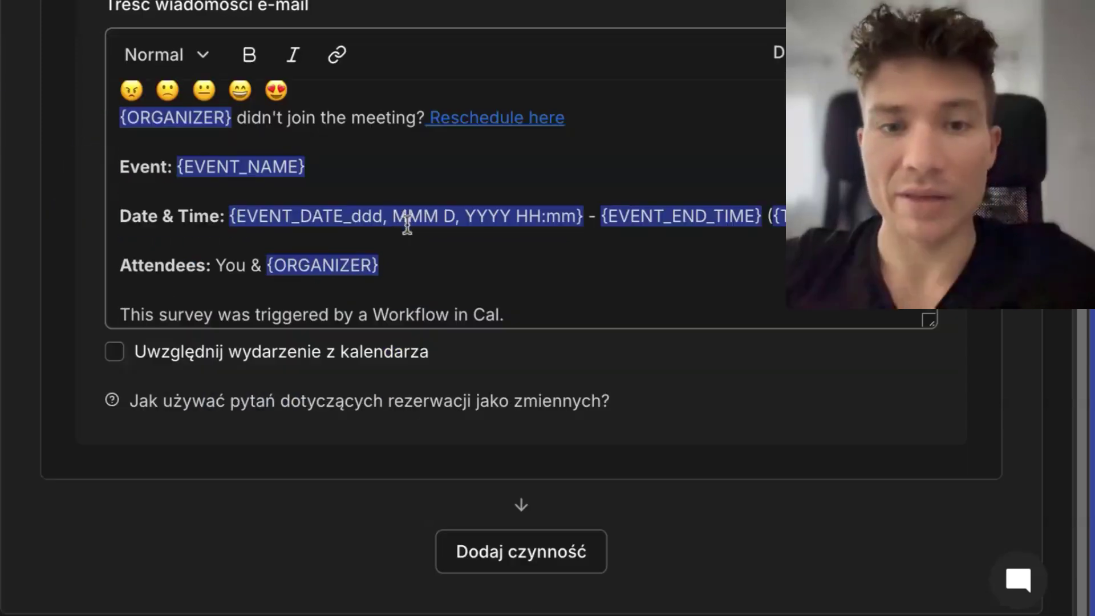
scroll(400, 206, "up", 2)
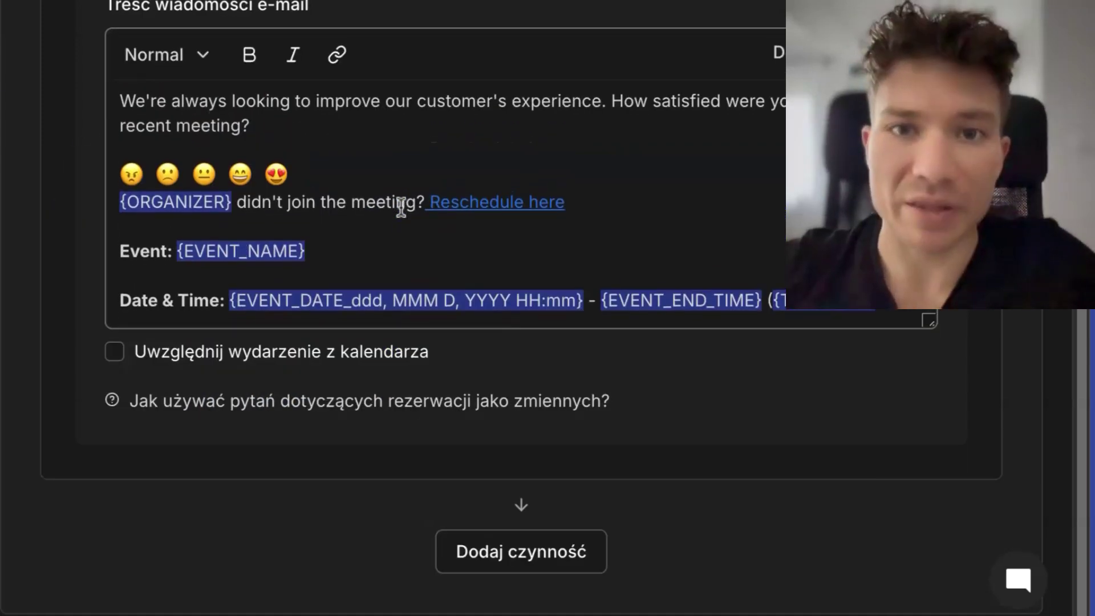
scroll(401, 206, "down", 1)
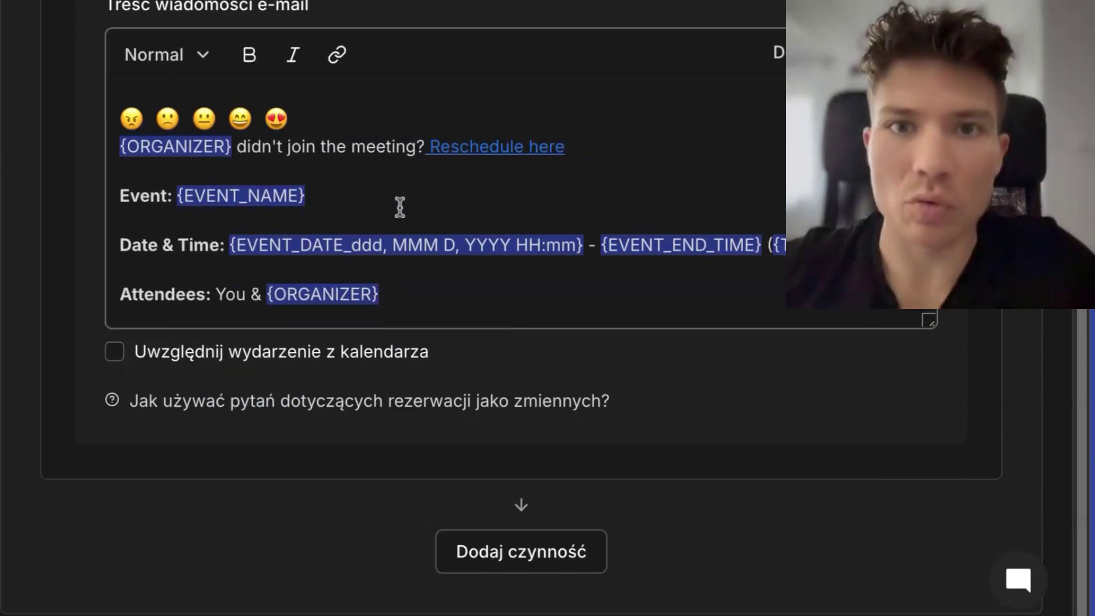
scroll(428, 205, "down", 1)
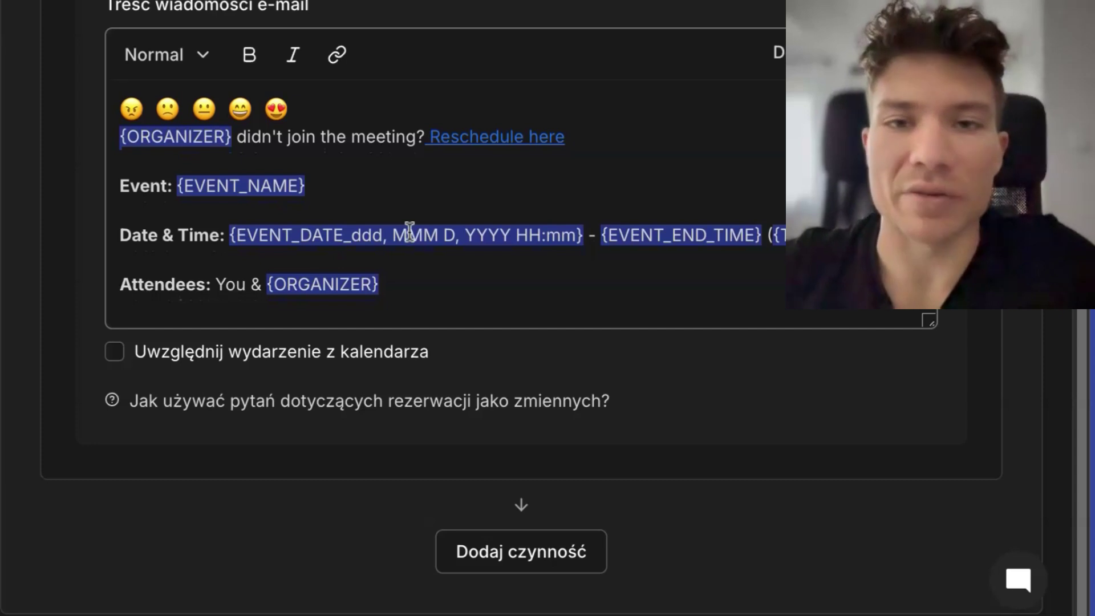
left_click_drag(409, 231, 259, 230)
left_click(454, 299)
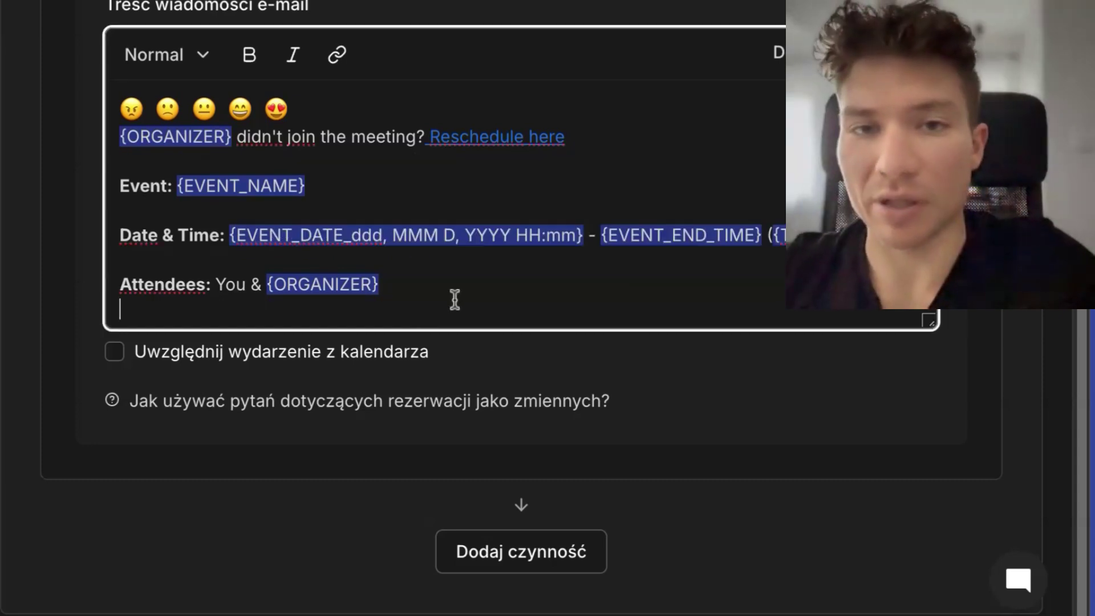
scroll(470, 264, "down", 2)
left_click(809, 52)
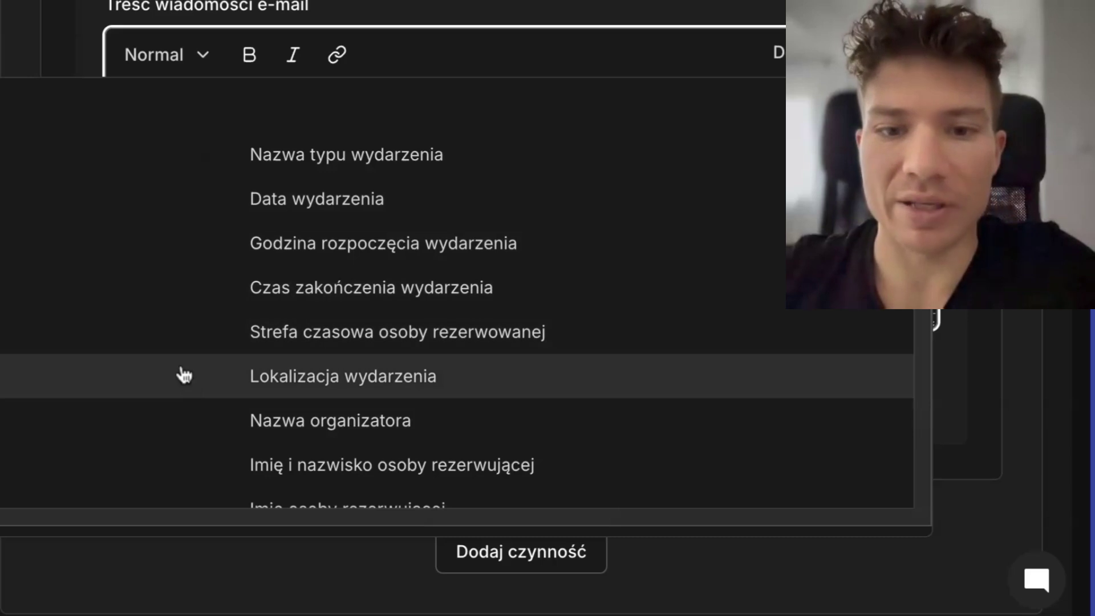
left_click(221, 410)
Step: Examine the action types offered for an additional workflow action, without adding one
left_click(587, 551)
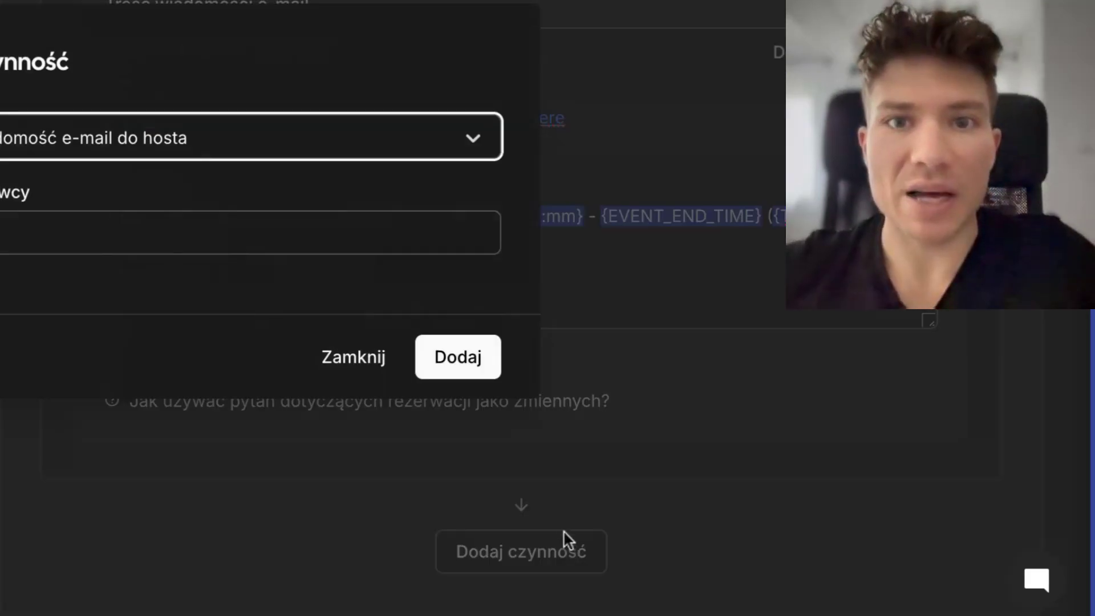
left_click(266, 150)
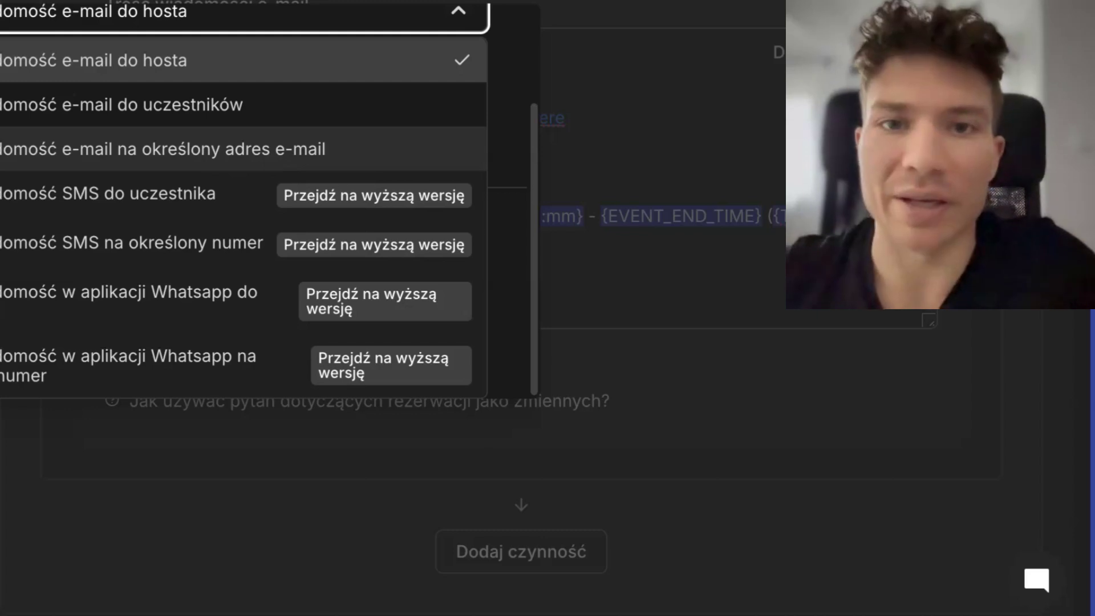
key("Escape")
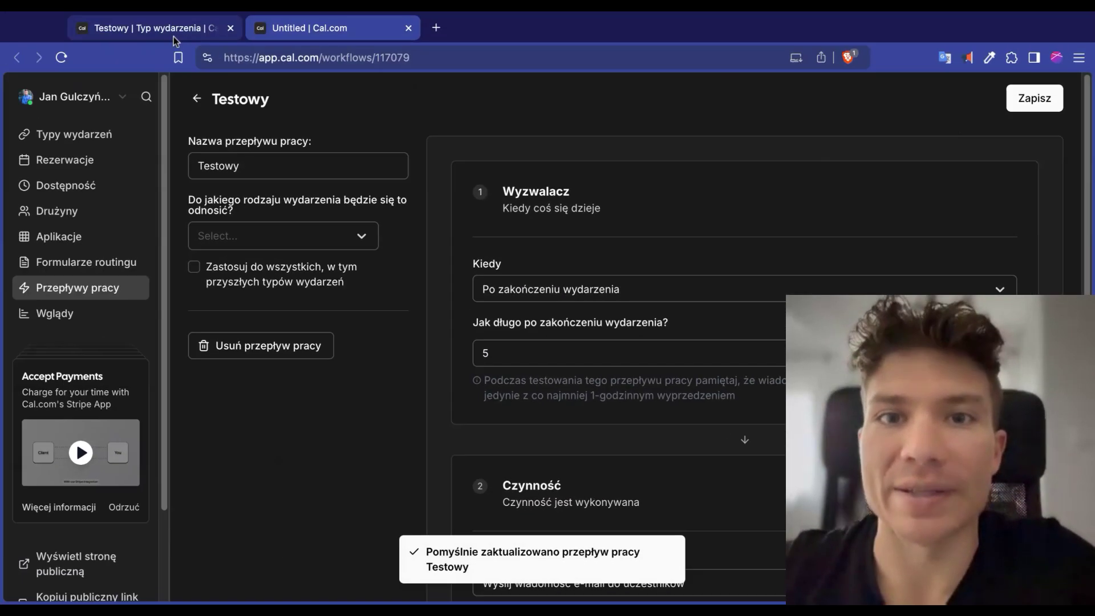
Step: Save the Testowy workflow and return to the event type's workflow settings
left_click(174, 33)
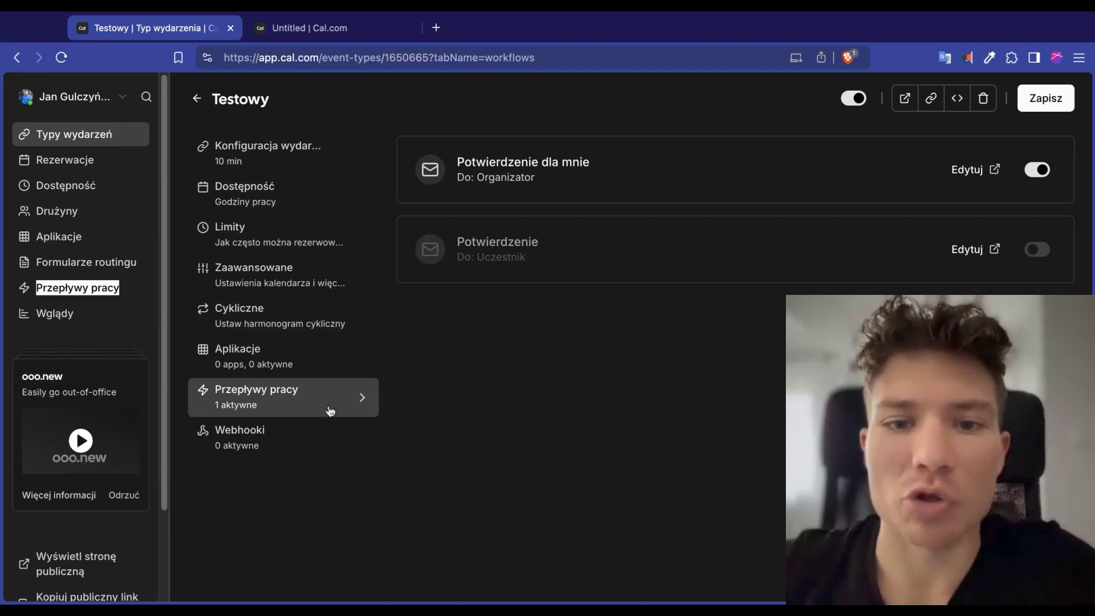
Step: Reload the event type's workflow settings and enable the Testowy workflow for this event type
key("super+r")
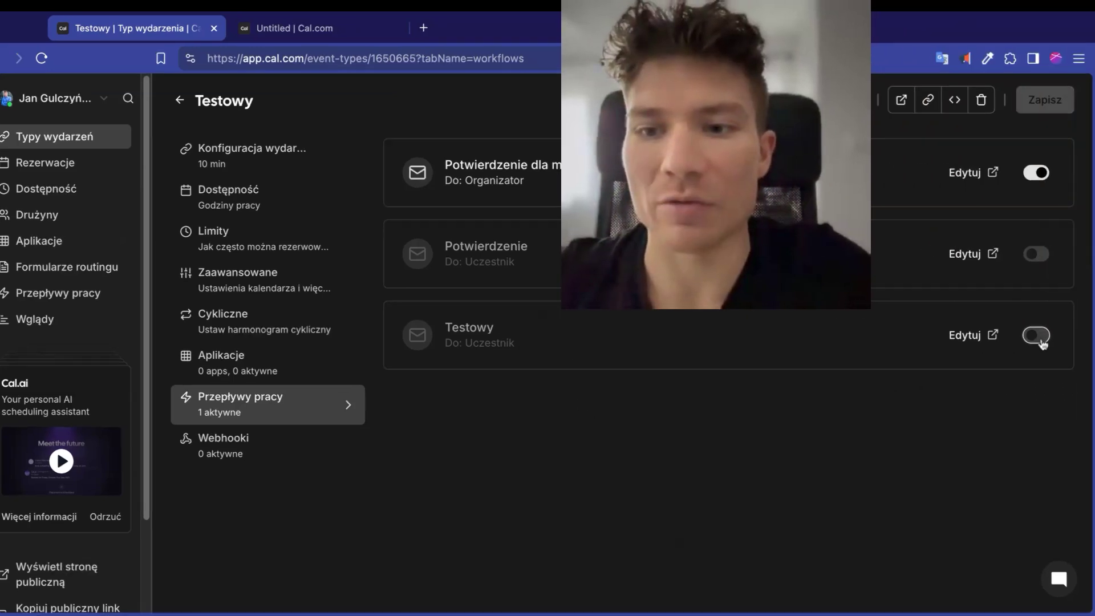
left_click(1039, 337)
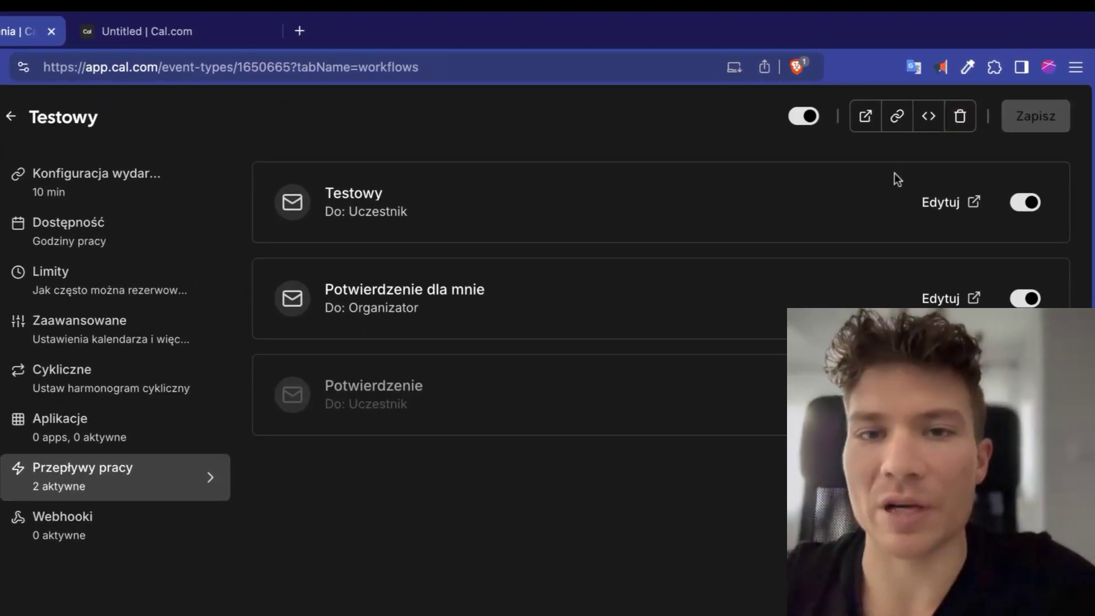
Step: Open the public booking page of the Testowy event type and examine its description and meeting details
left_click(861, 130)
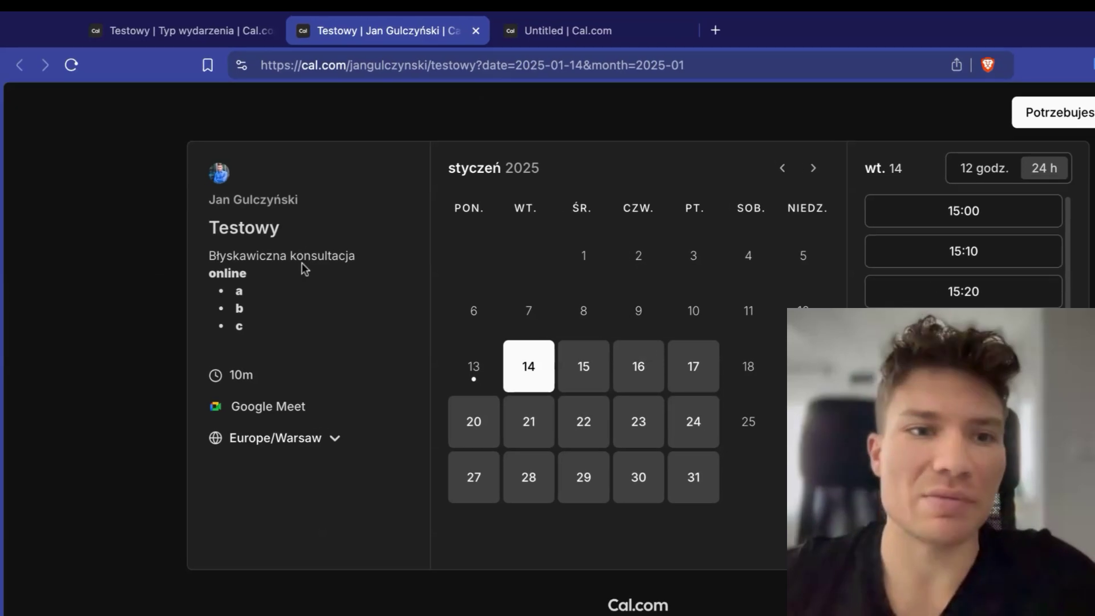
left_click_drag(289, 330, 211, 269)
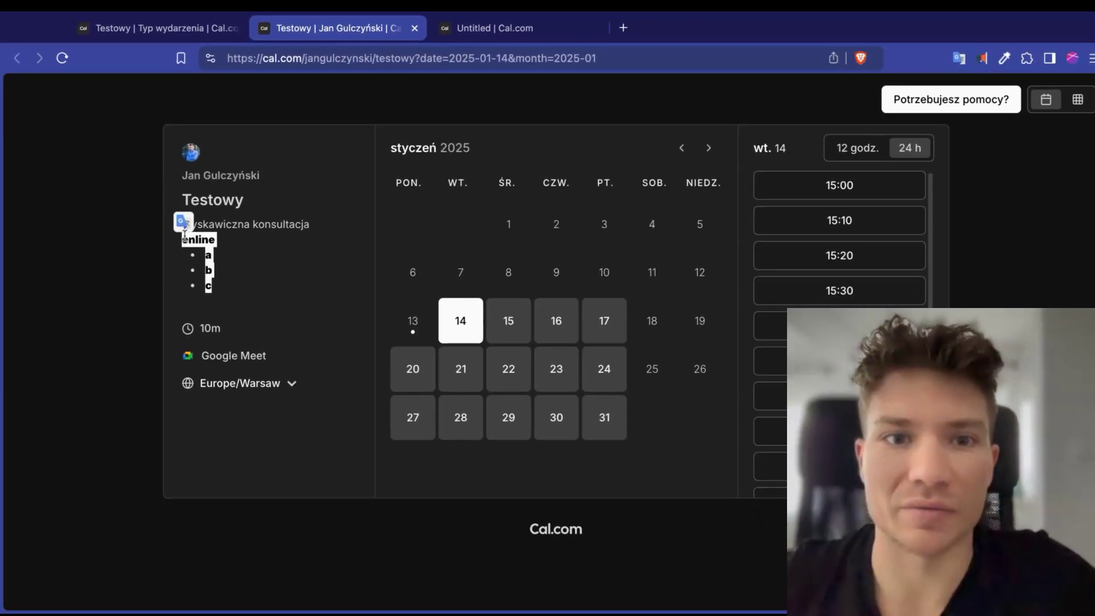
left_click(211, 270)
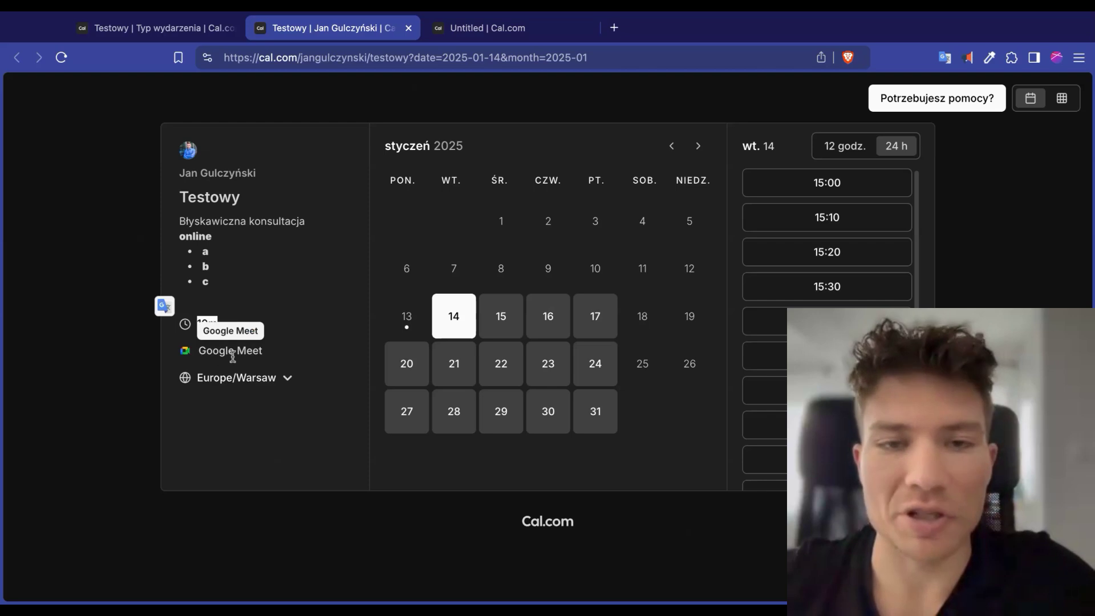
Step: Check the time slots on 17, 21 and 14 January 2025, view the booking form for 14 January at 15:10, and close the booking page
left_click(598, 325)
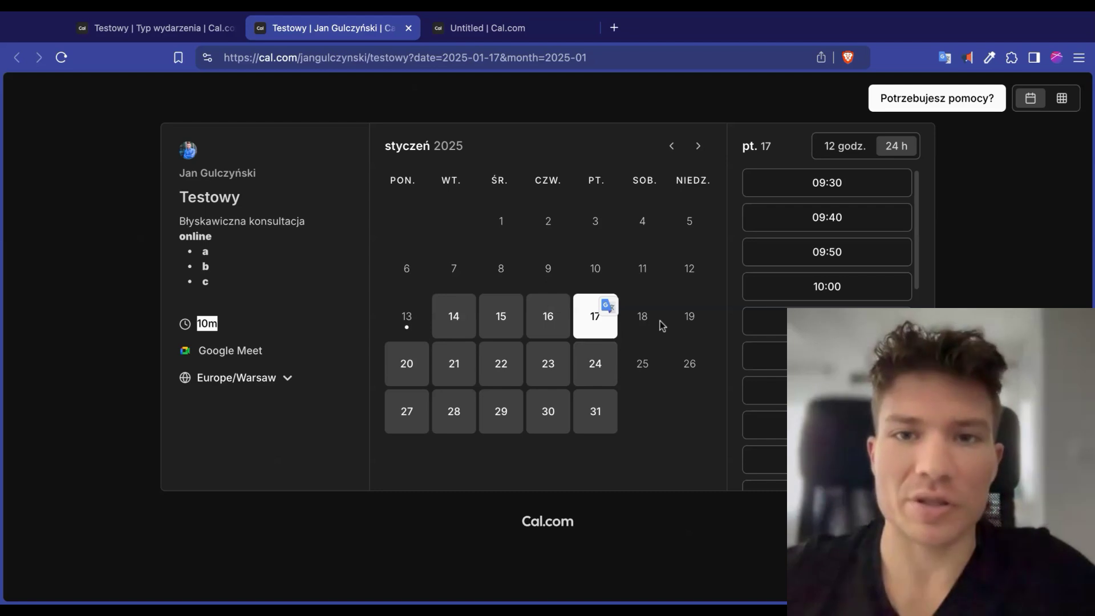
left_click(454, 363)
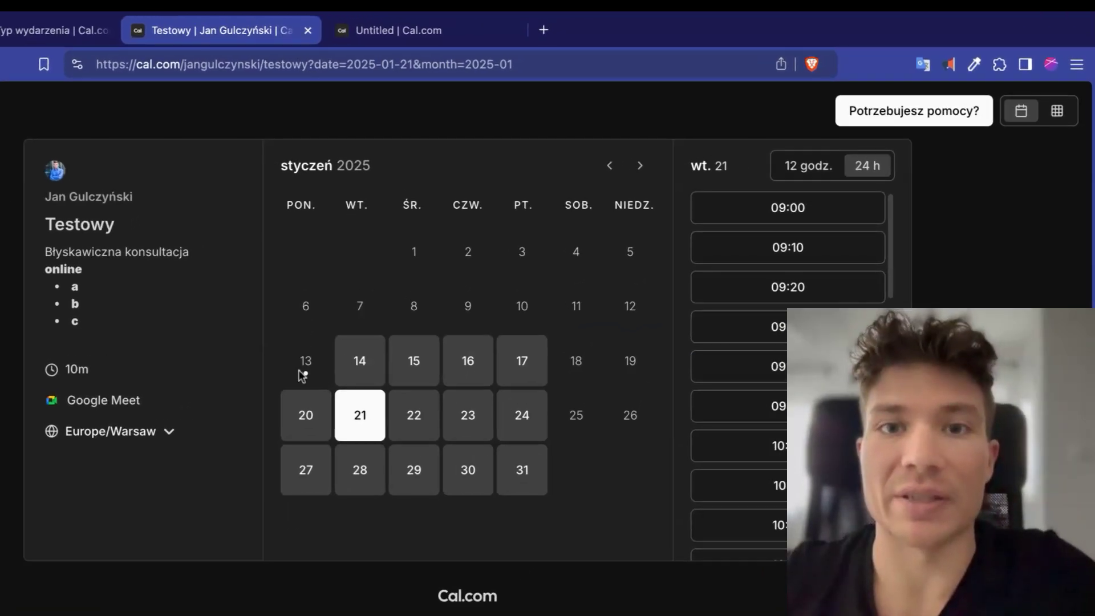
left_click(365, 367)
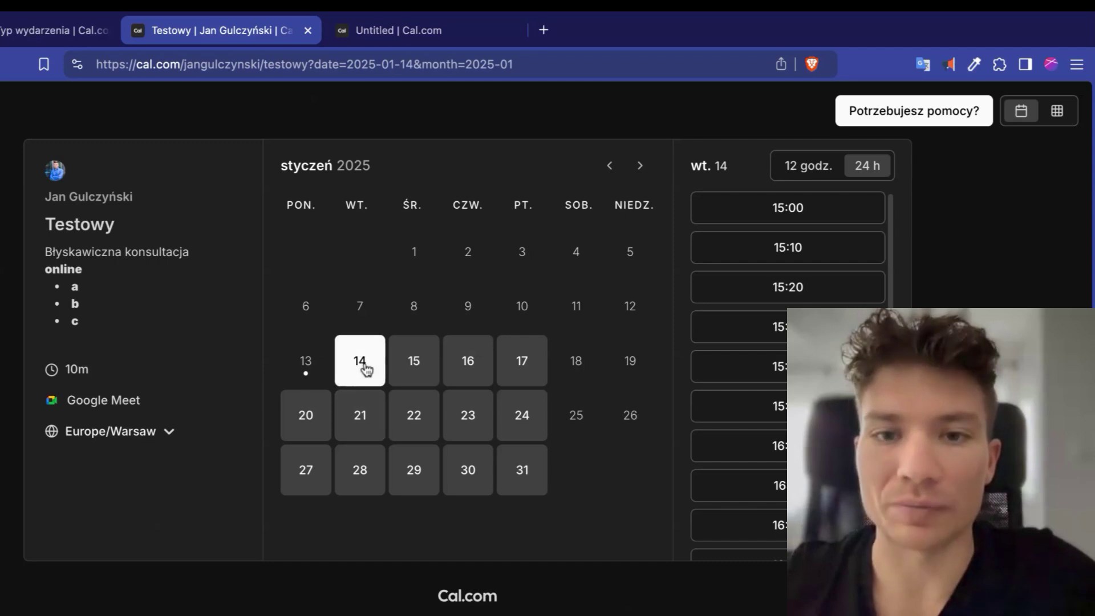
left_click(787, 247)
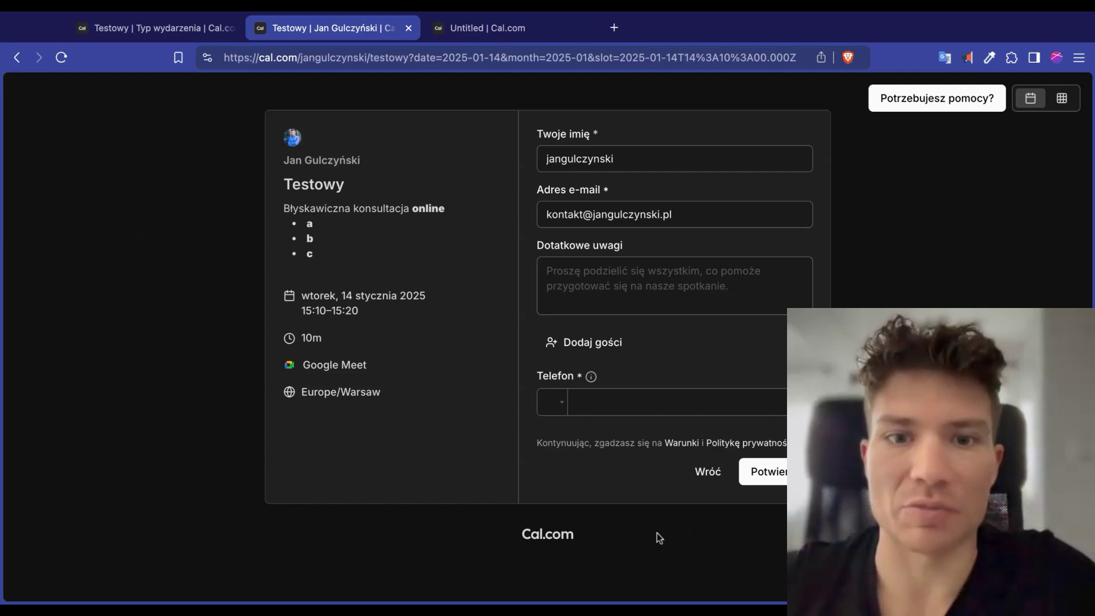
key("super+w")
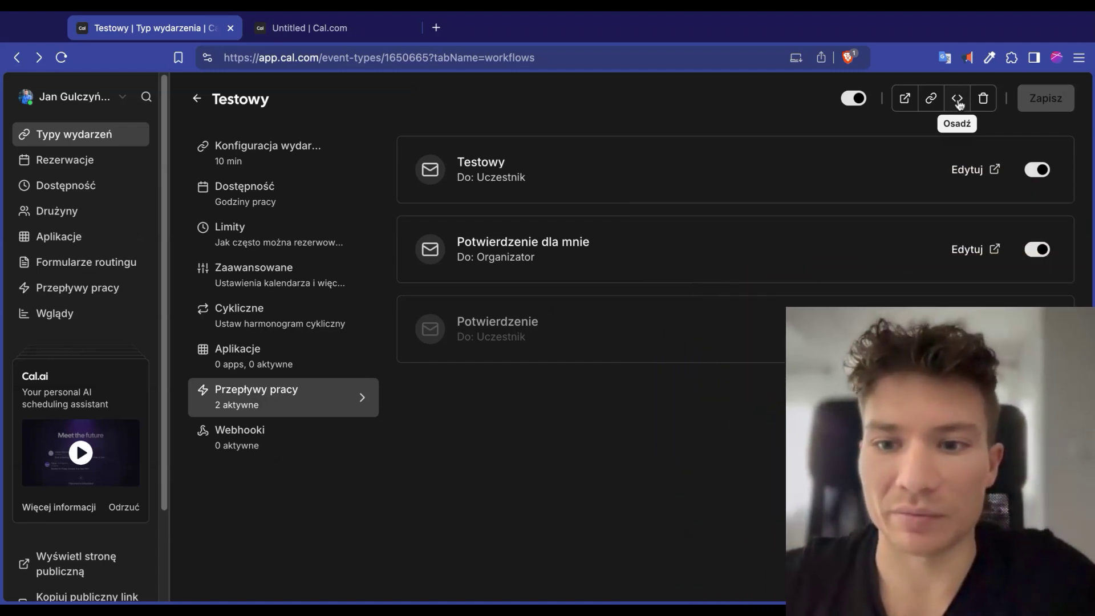
Step: Open the website embedding options for the Testowy event type
left_click(958, 100)
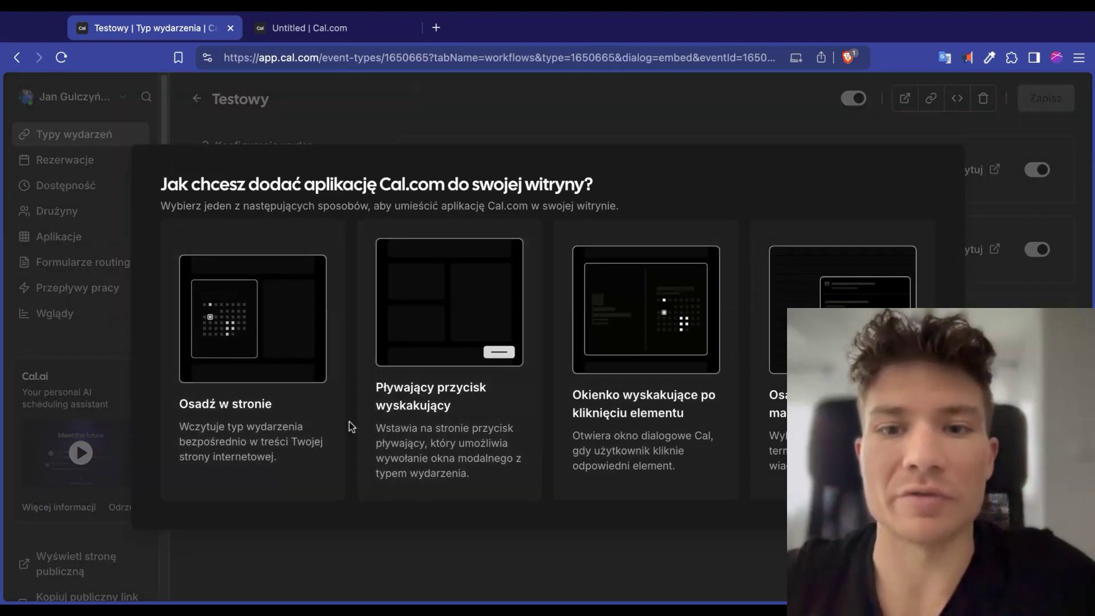